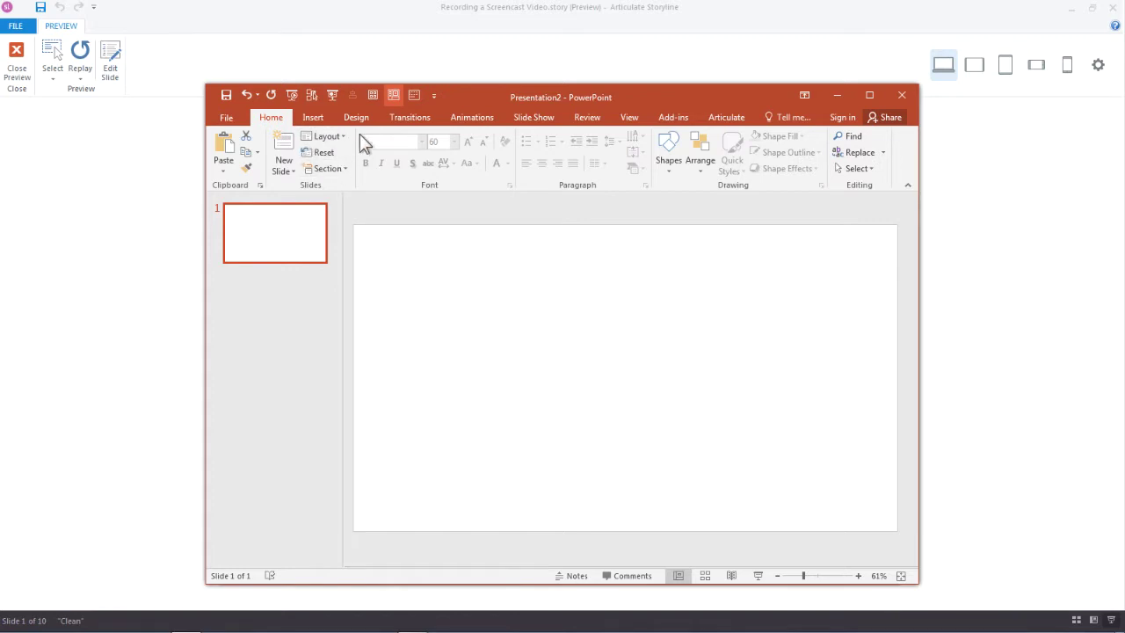
pyautogui.click(314, 117)
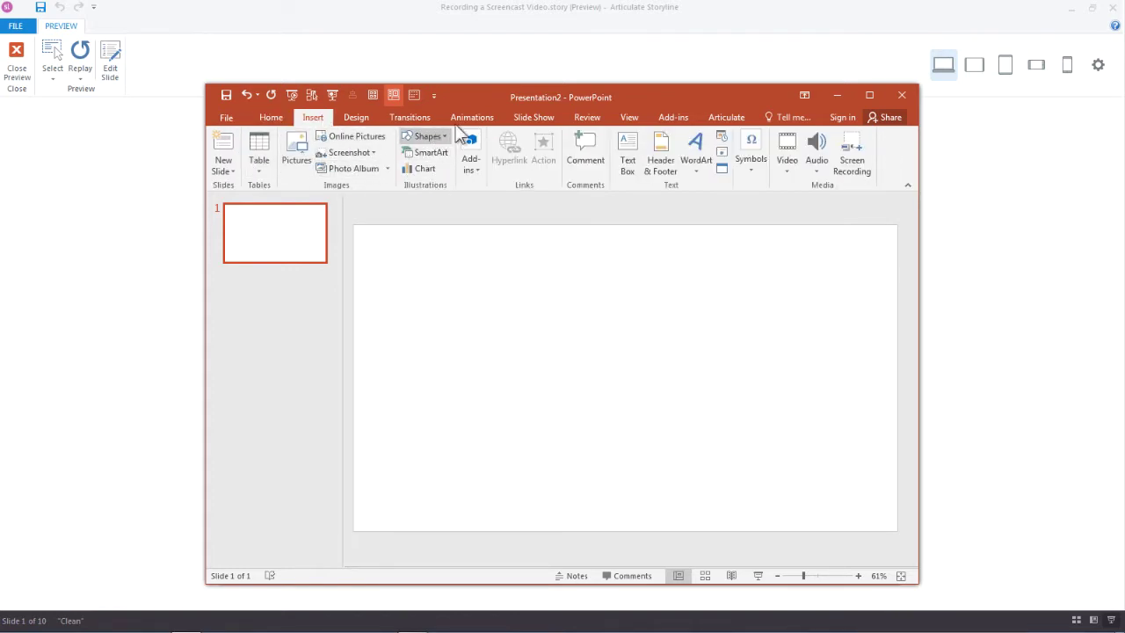
pyautogui.click(479, 176)
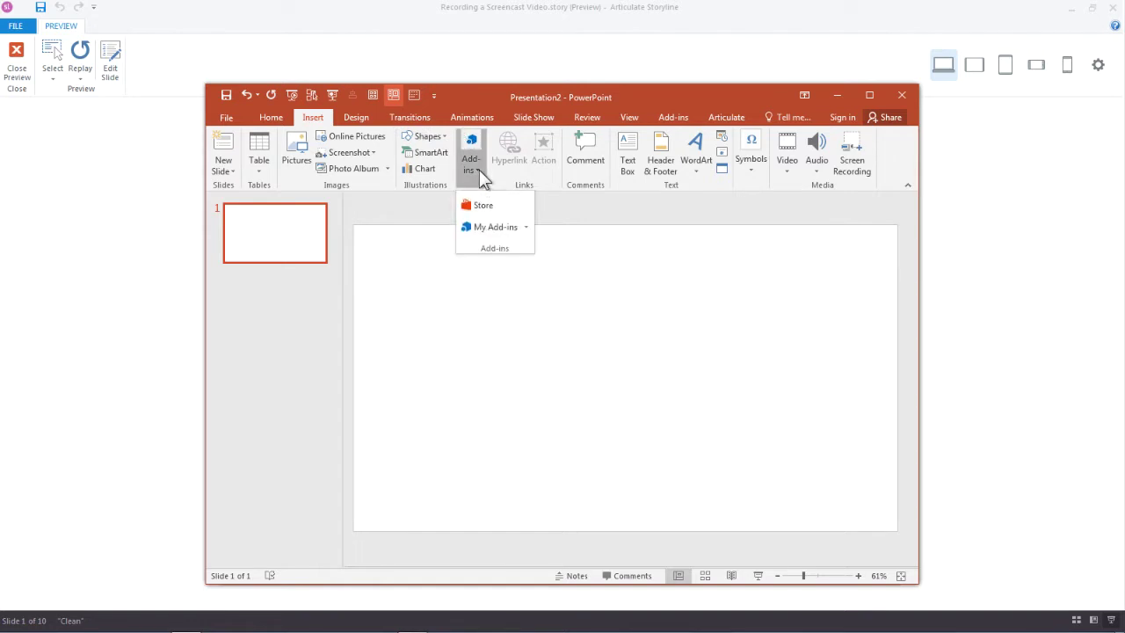
pyautogui.click(607, 204)
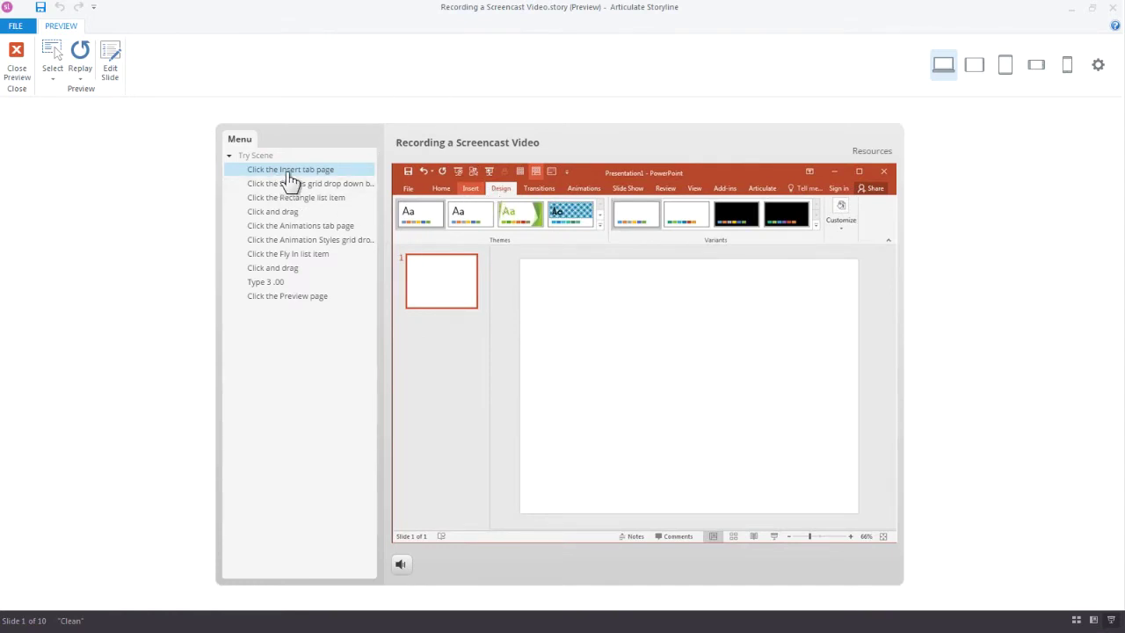
# - Test the previewed Try Scene by activating the Insert tab hotspot, and jump to the "Click the Preview page" slide to play its Preview action
pyautogui.moveTo(475, 201)
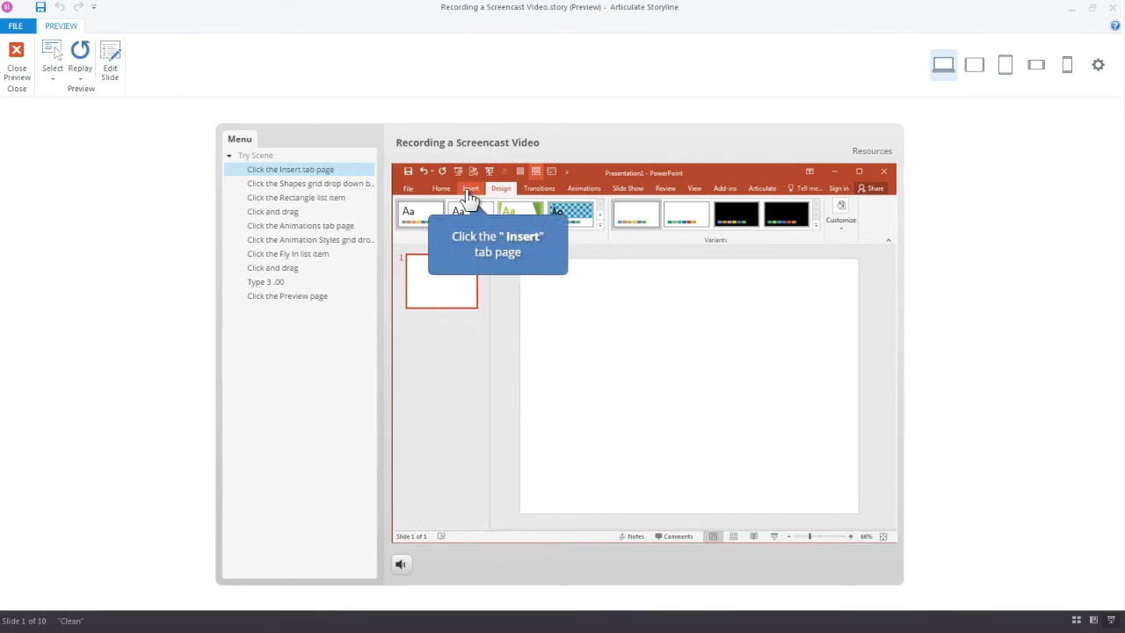
pyautogui.click(470, 193)
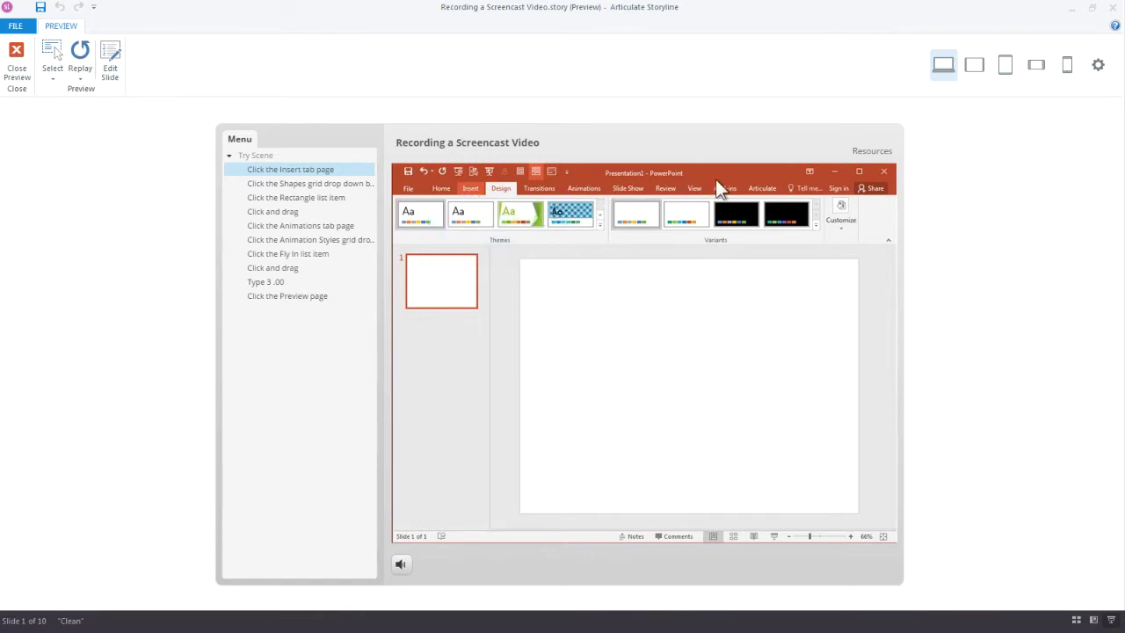
pyautogui.moveTo(473, 193)
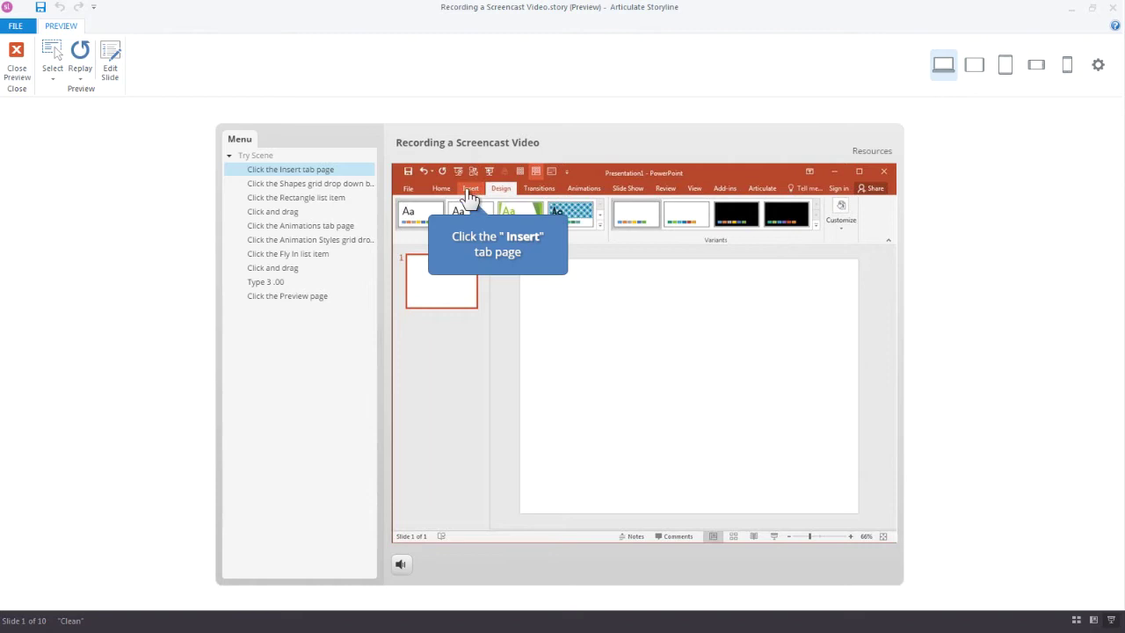
pyautogui.click(469, 193)
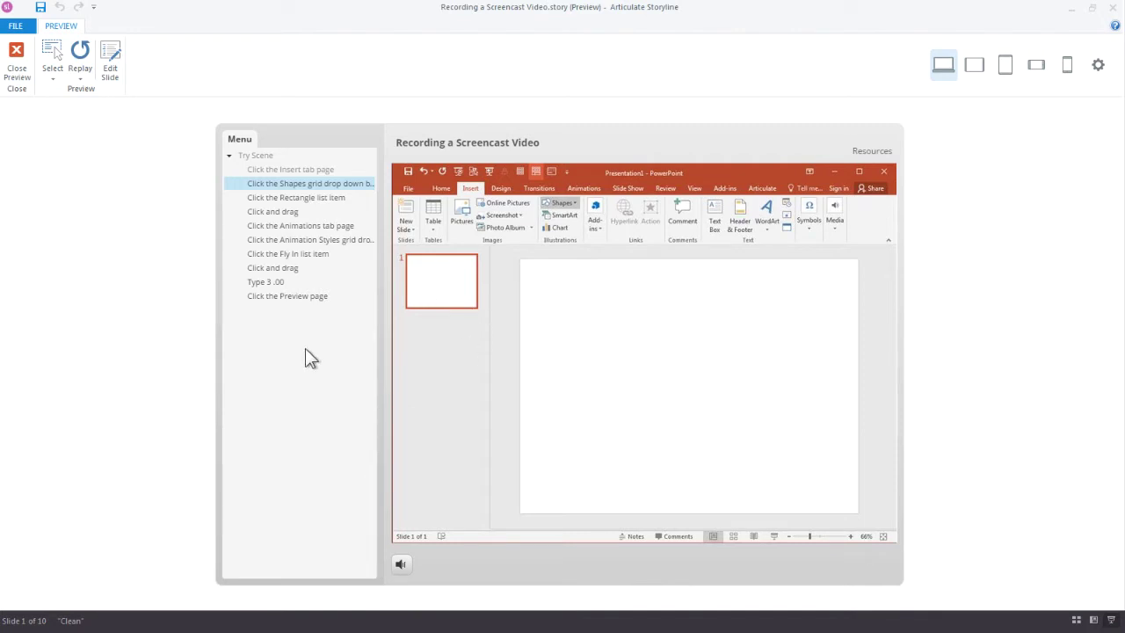
pyautogui.click(288, 295)
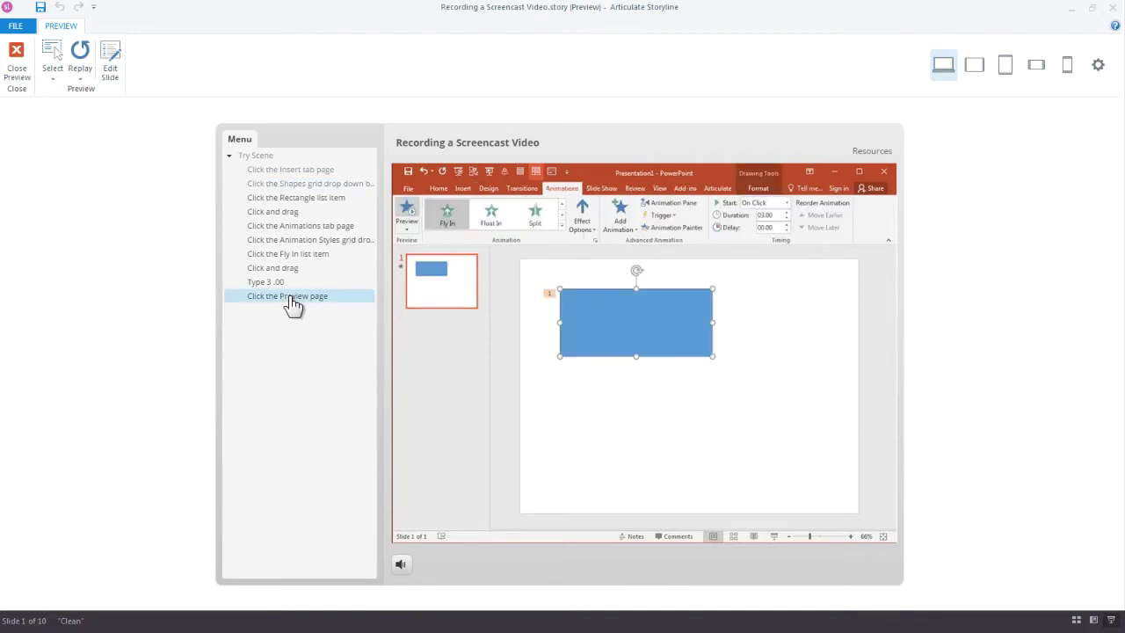
pyautogui.click(413, 215)
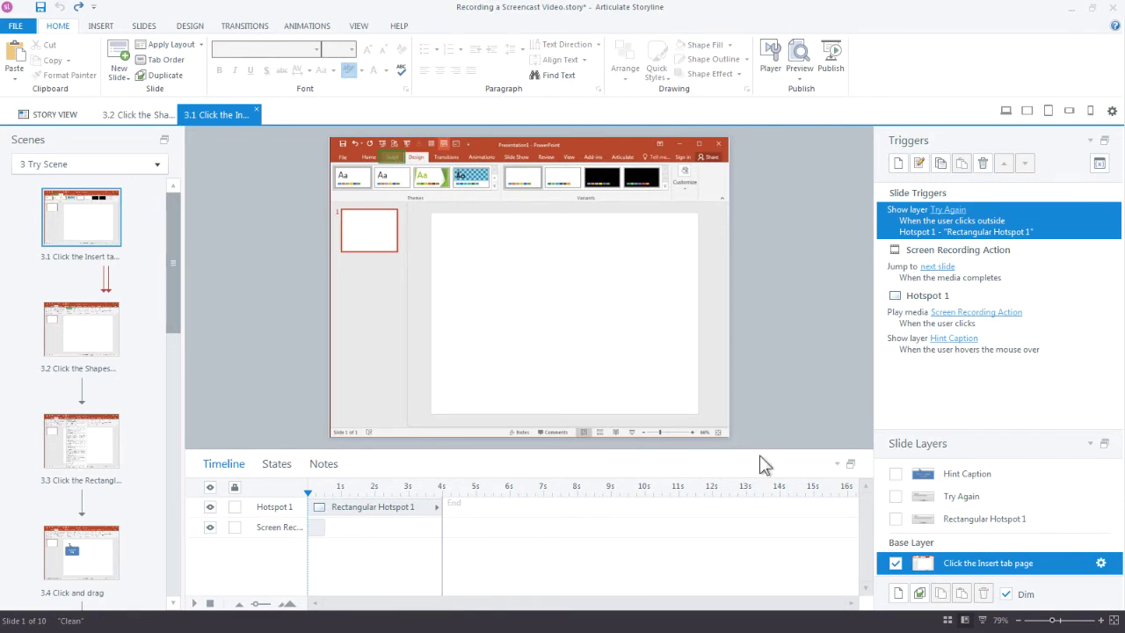
# - Collapse the timeline, states and notes area, and move the hotspot off the Insert tab onto the blank slide area of the screenshot
pyautogui.click(837, 464)
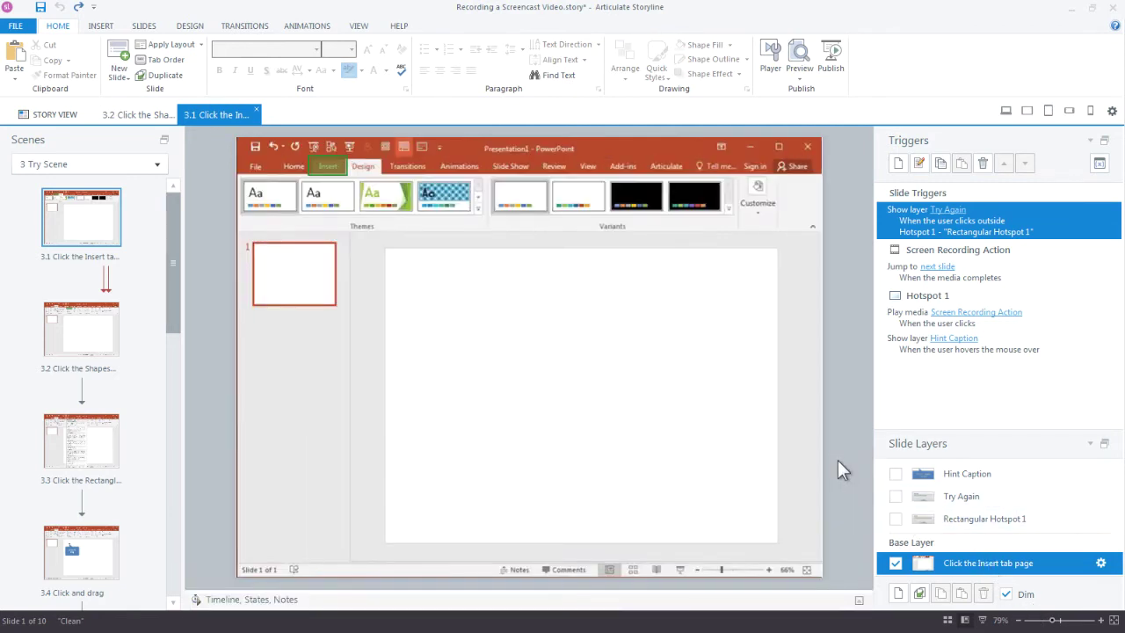
pyautogui.moveTo(325, 168); pyautogui.dragTo(428, 269)
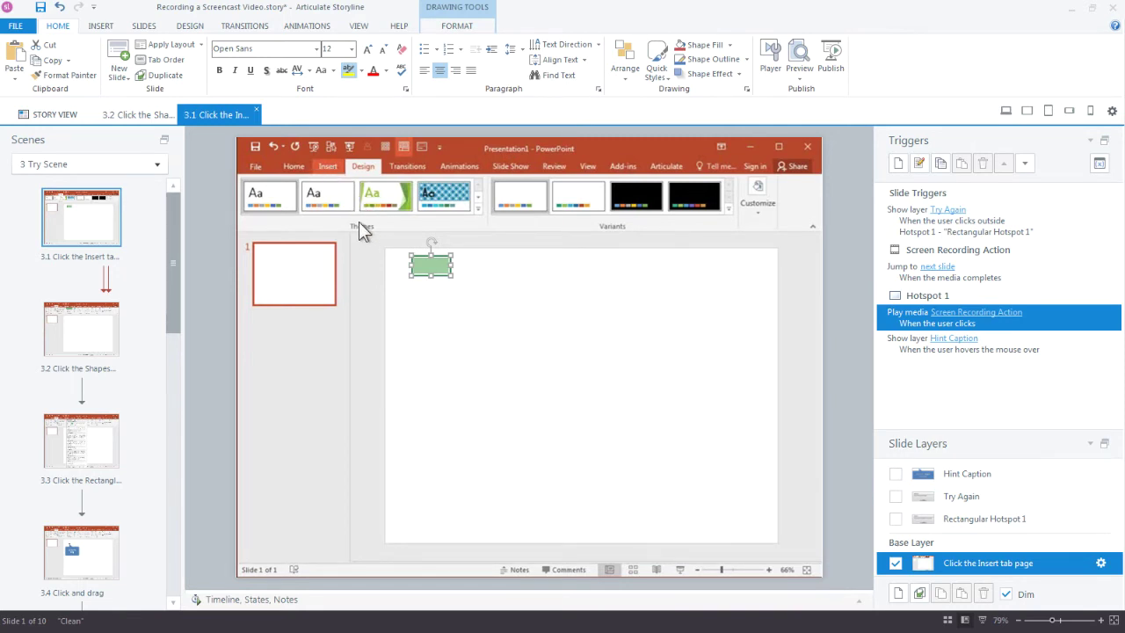
# - Open Action Fine Tuning for slide 3.1 and move its start frame earlier, to about frame 118
pyautogui.rightClick(388, 189)
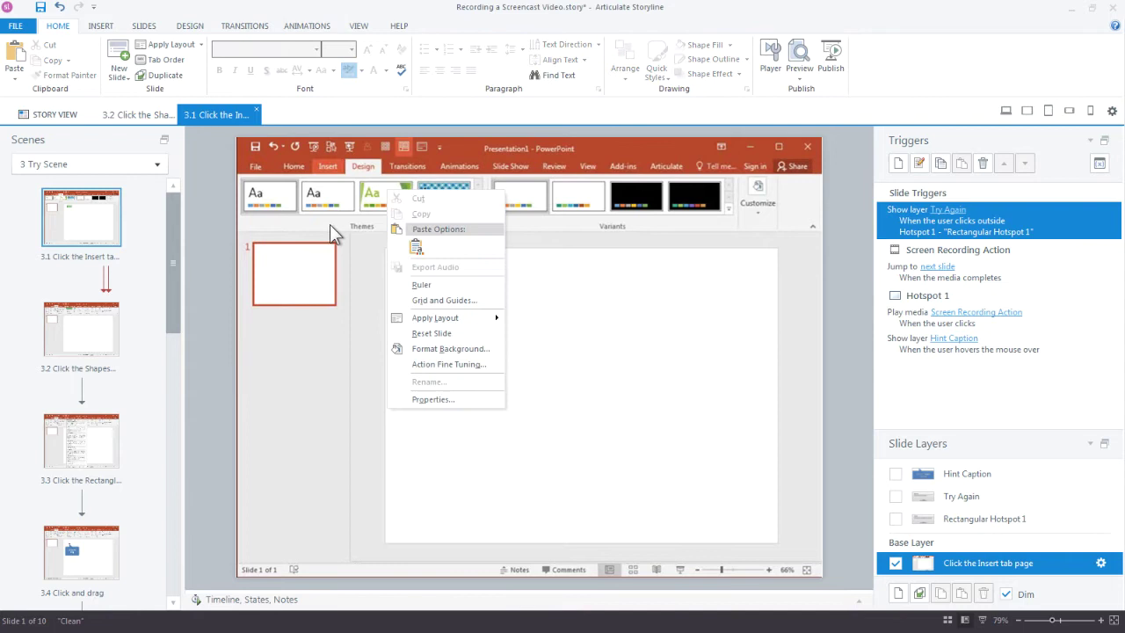
pyautogui.click(473, 363)
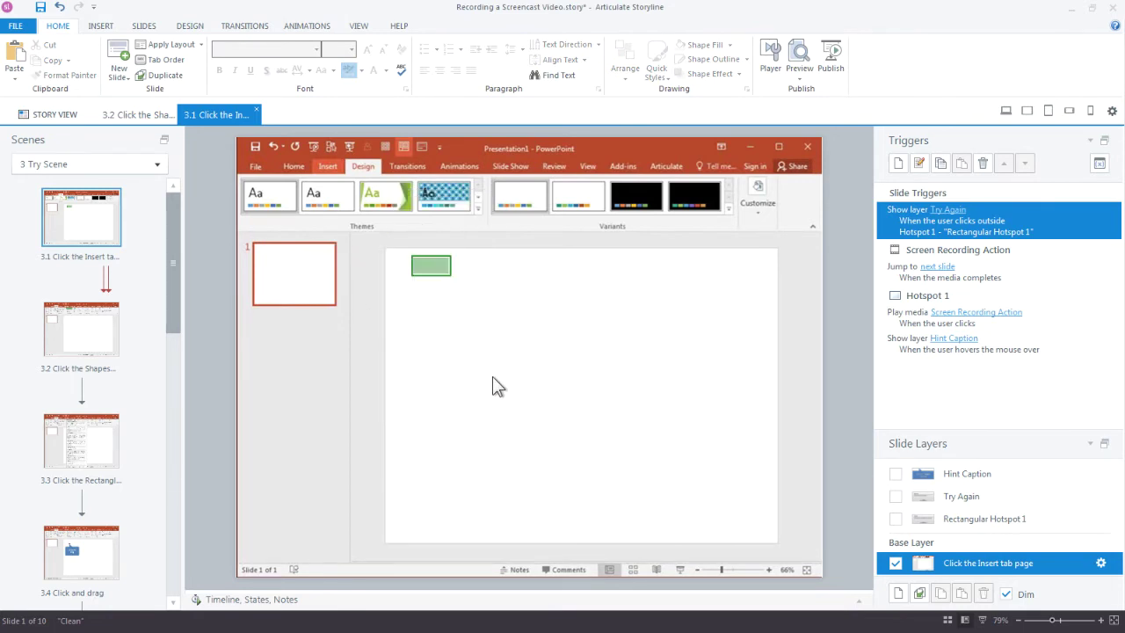
pyautogui.moveTo(427, 105); pyautogui.dragTo(578, 77)
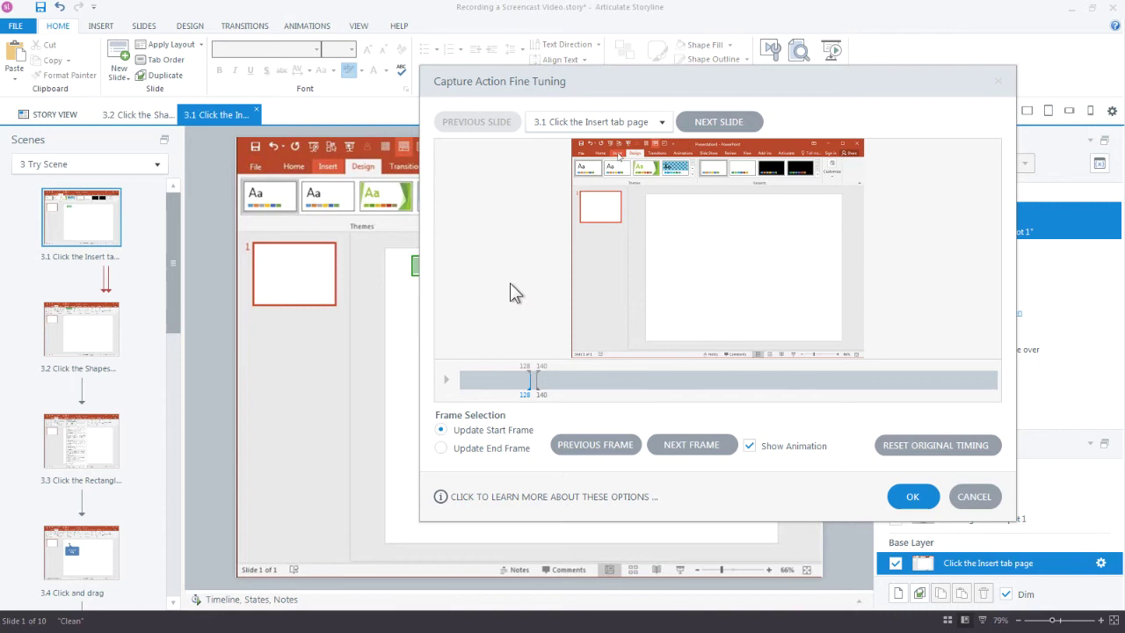
pyautogui.moveTo(543, 78); pyautogui.dragTo(538, 50)
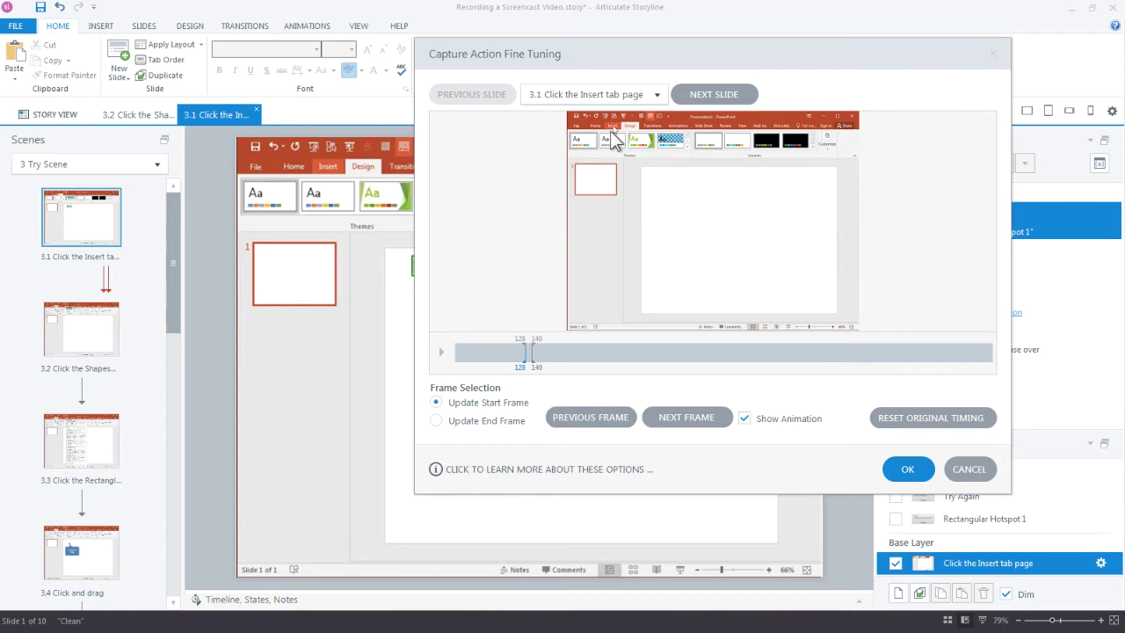
pyautogui.click(575, 416)
pyautogui.click(575, 417)
pyautogui.click(575, 418)
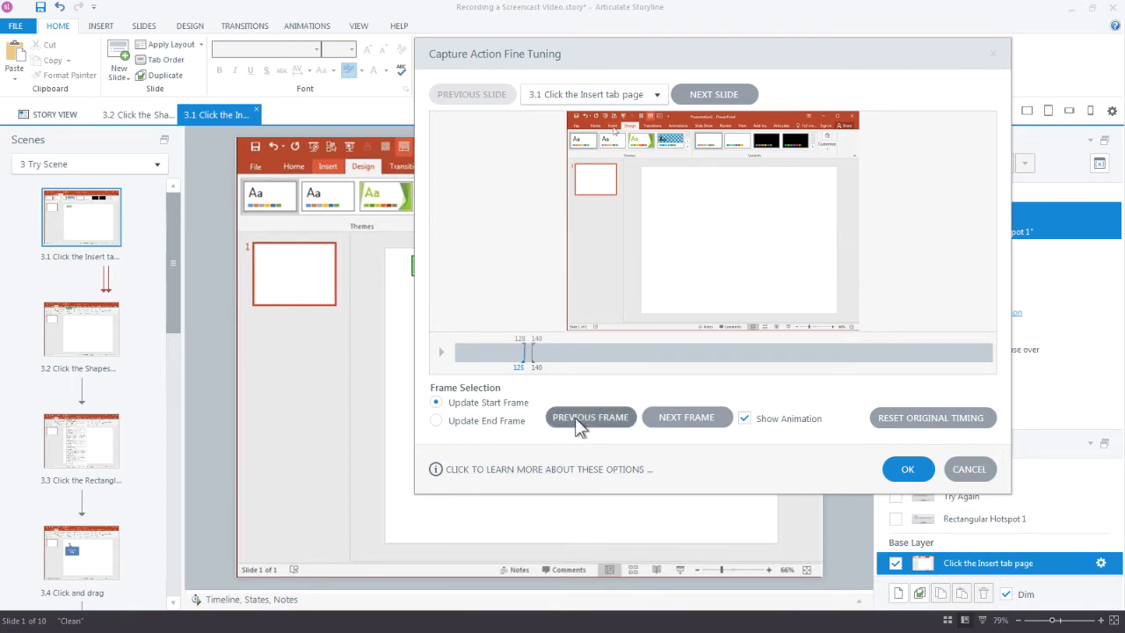
pyautogui.click(574, 418)
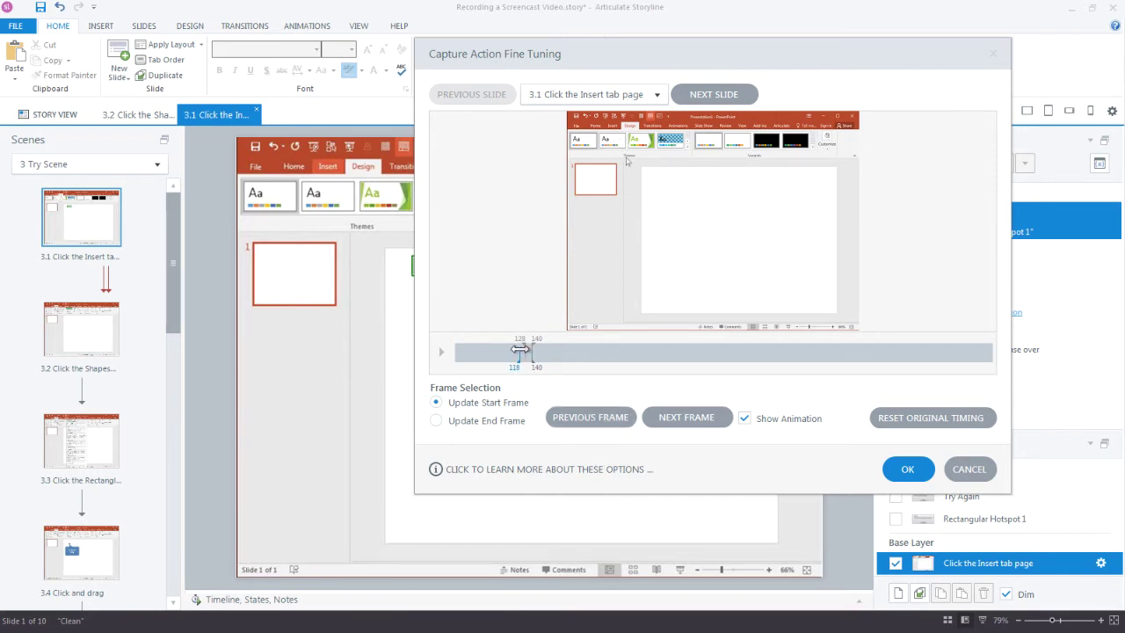
pyautogui.moveTo(520, 349); pyautogui.dragTo(516, 350)
# - Go to slide 3.2, Click the Shapes grid drop down button, and set its start frame to 177
pyautogui.click(696, 98)
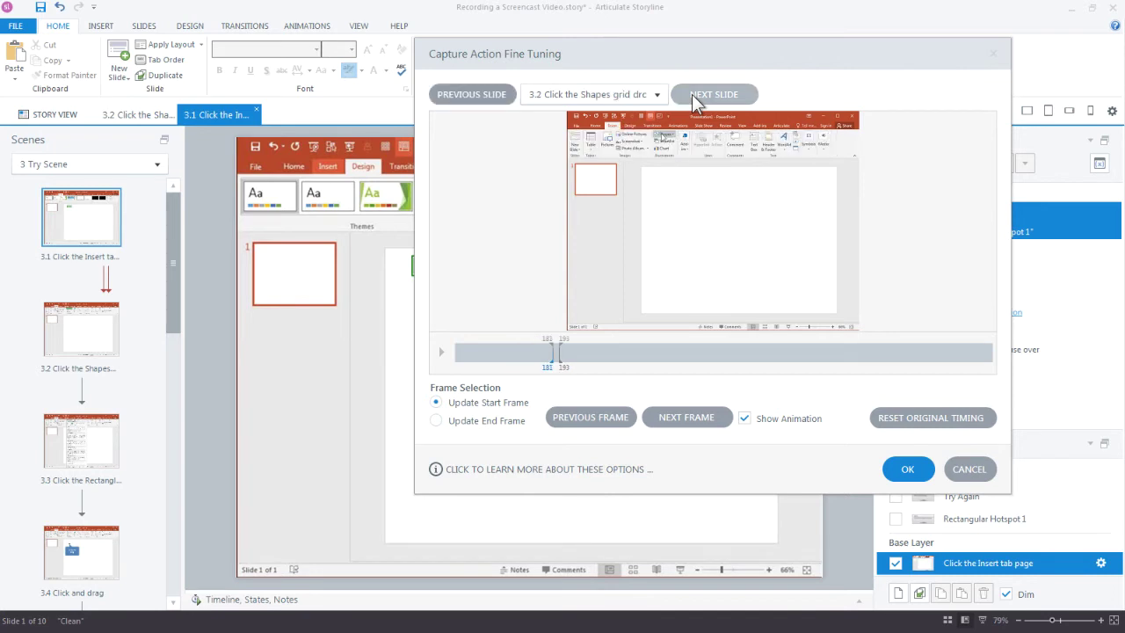
pyautogui.click(657, 94)
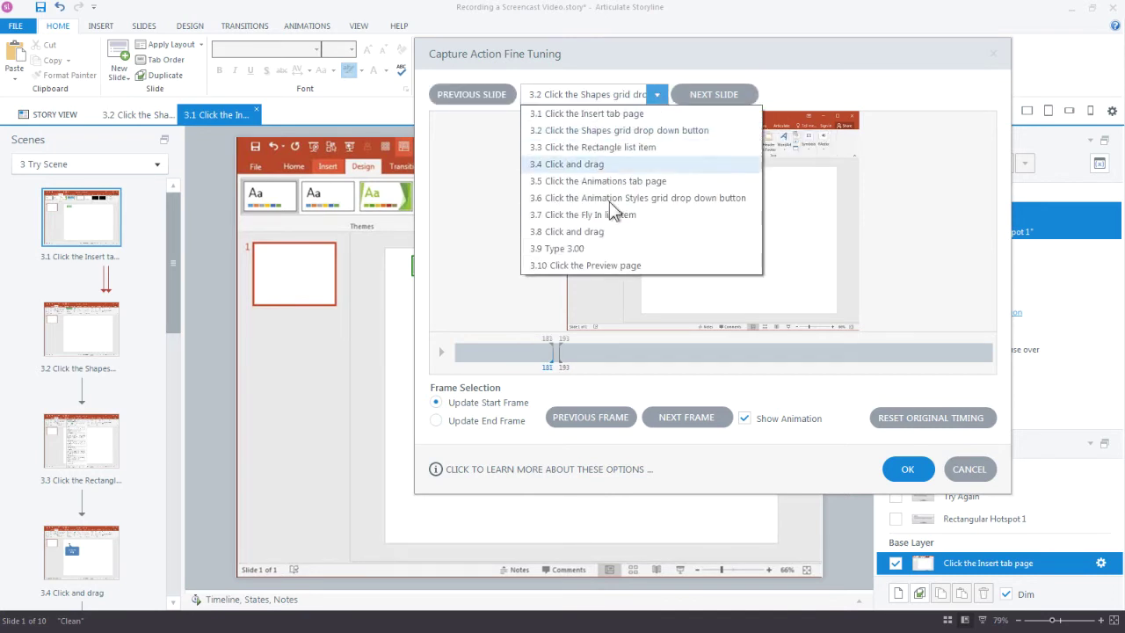
pyautogui.click(678, 68)
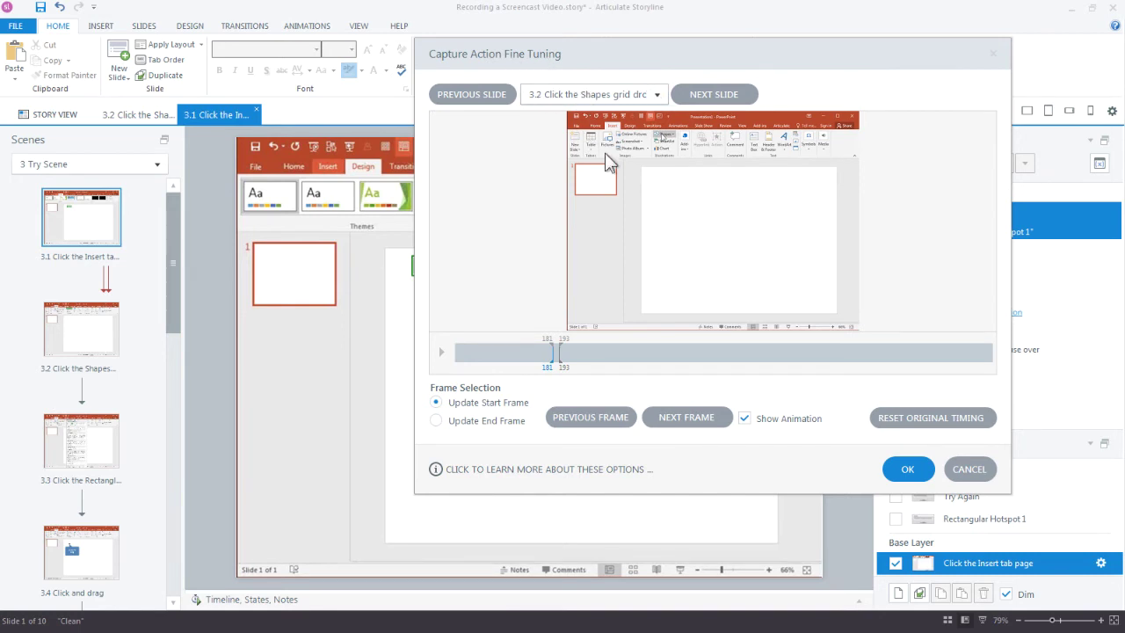
pyautogui.click(602, 417)
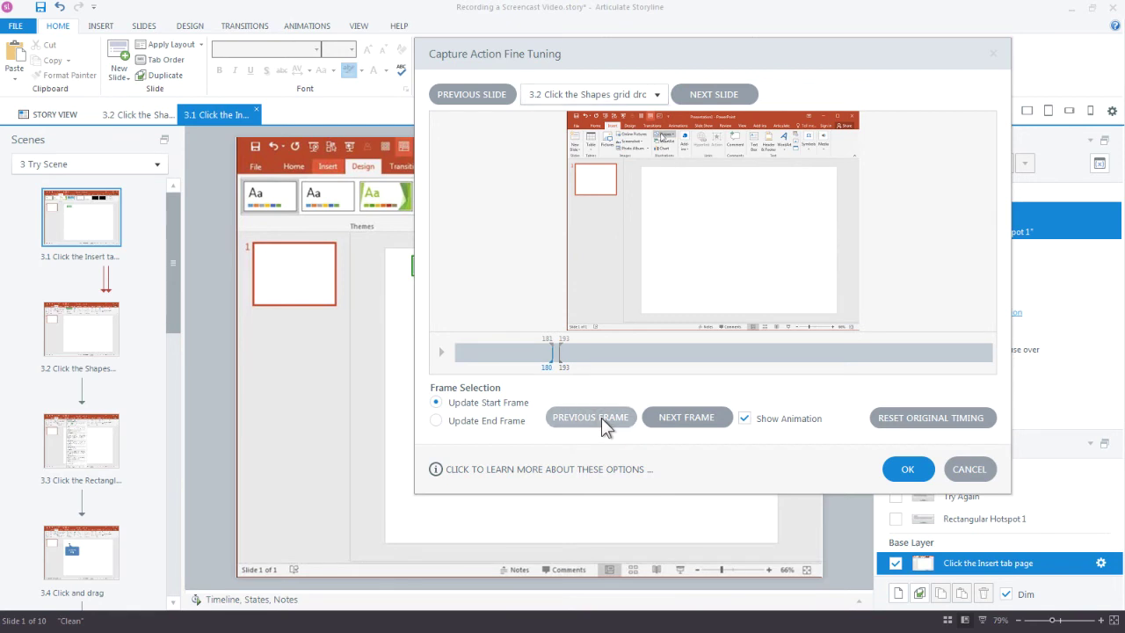
pyautogui.click(601, 417)
pyautogui.click(601, 417)
pyautogui.click(602, 418)
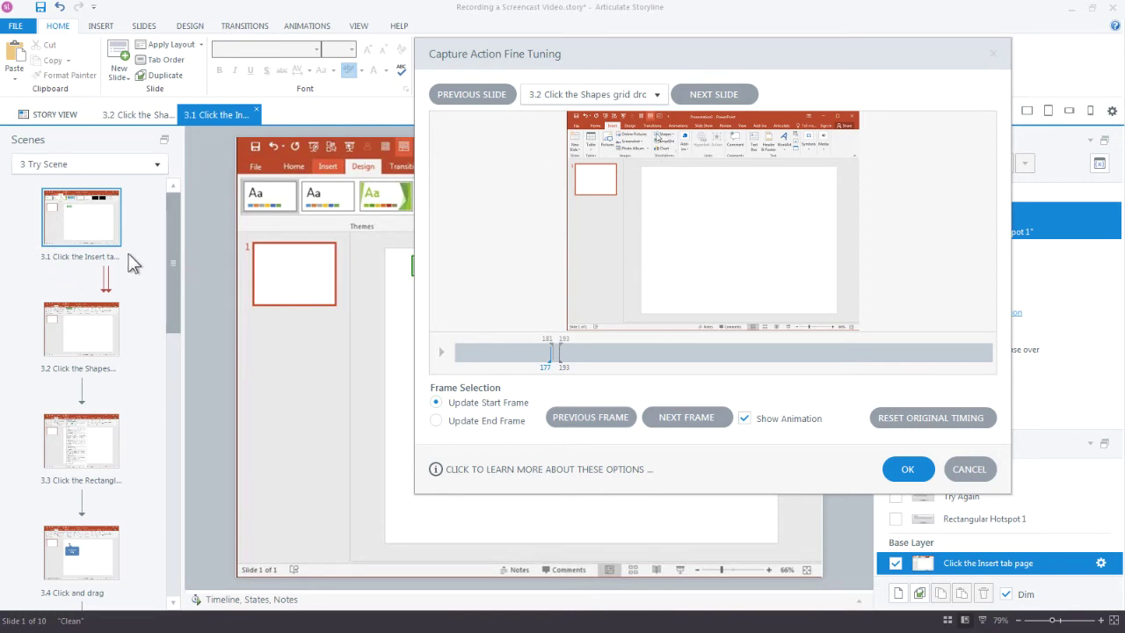
# - Go to slide 3.3, Click the Rectangle list item, and set its start frame to 197
pyautogui.click(715, 95)
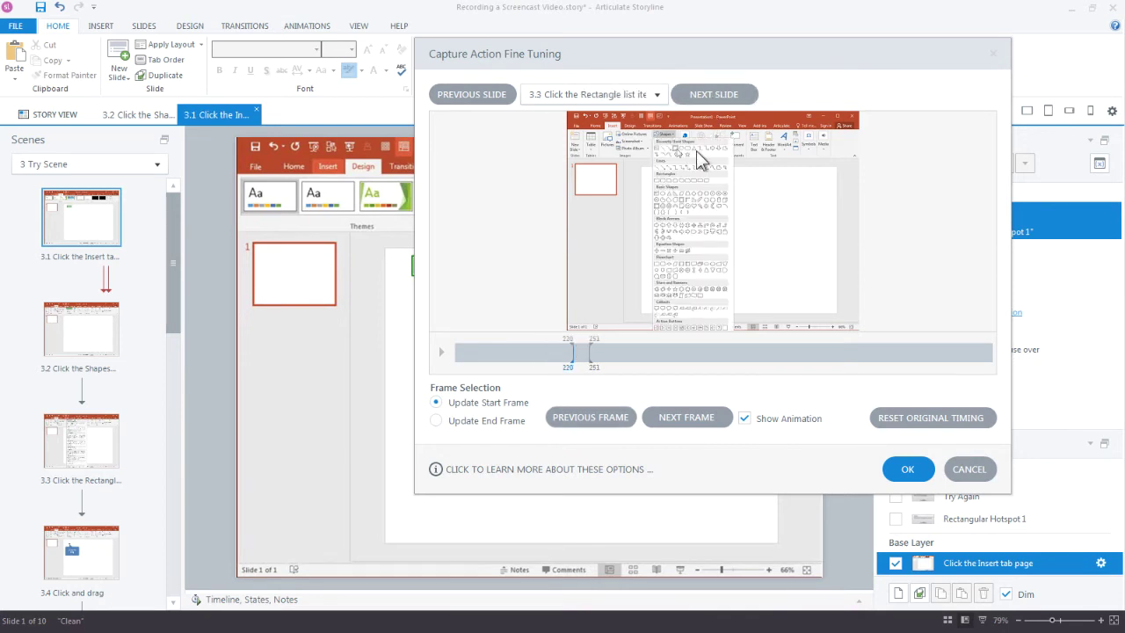
pyautogui.click(602, 409)
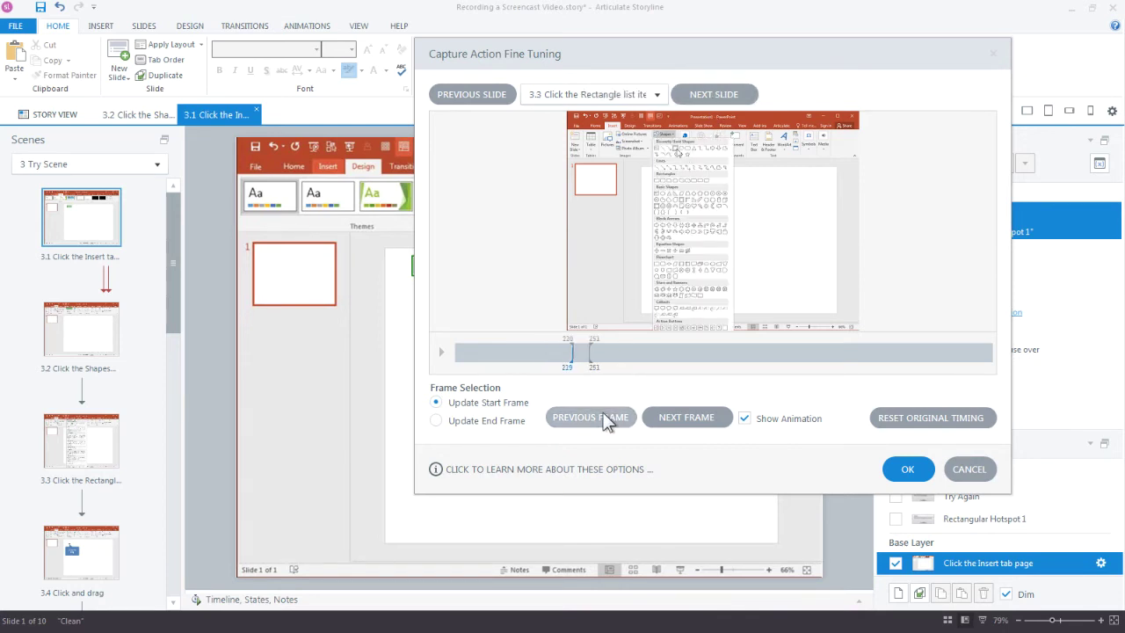
pyautogui.click(604, 413)
pyautogui.click(604, 413)
pyautogui.click(603, 413)
pyautogui.click(604, 413)
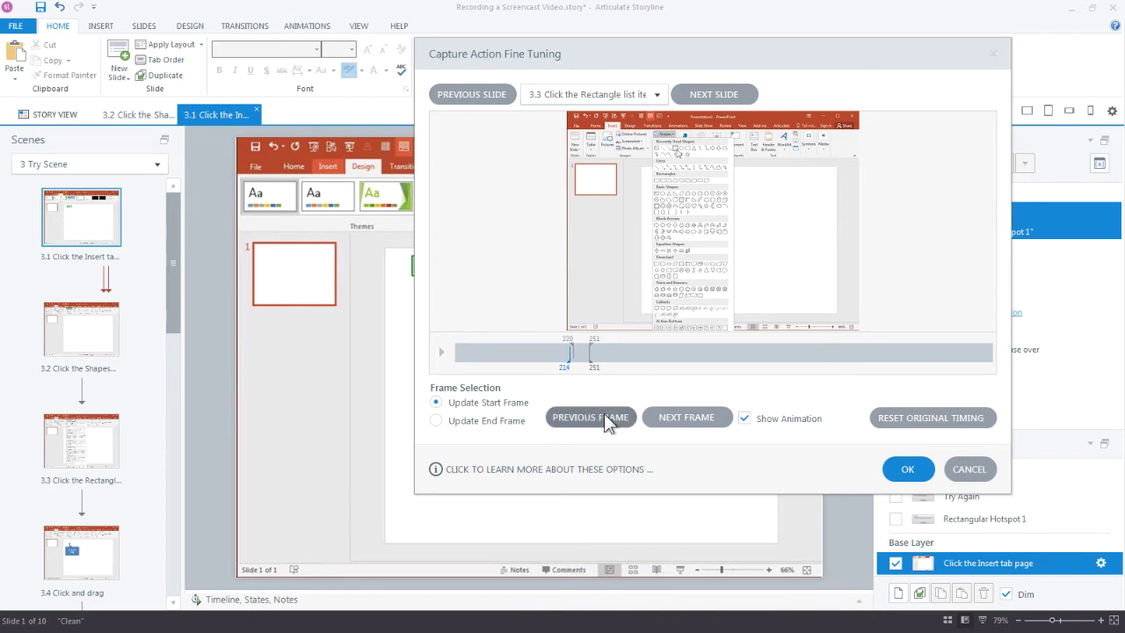
pyautogui.click(604, 413)
pyautogui.click(604, 413)
pyautogui.click(604, 414)
pyautogui.click(604, 413)
pyautogui.click(604, 413)
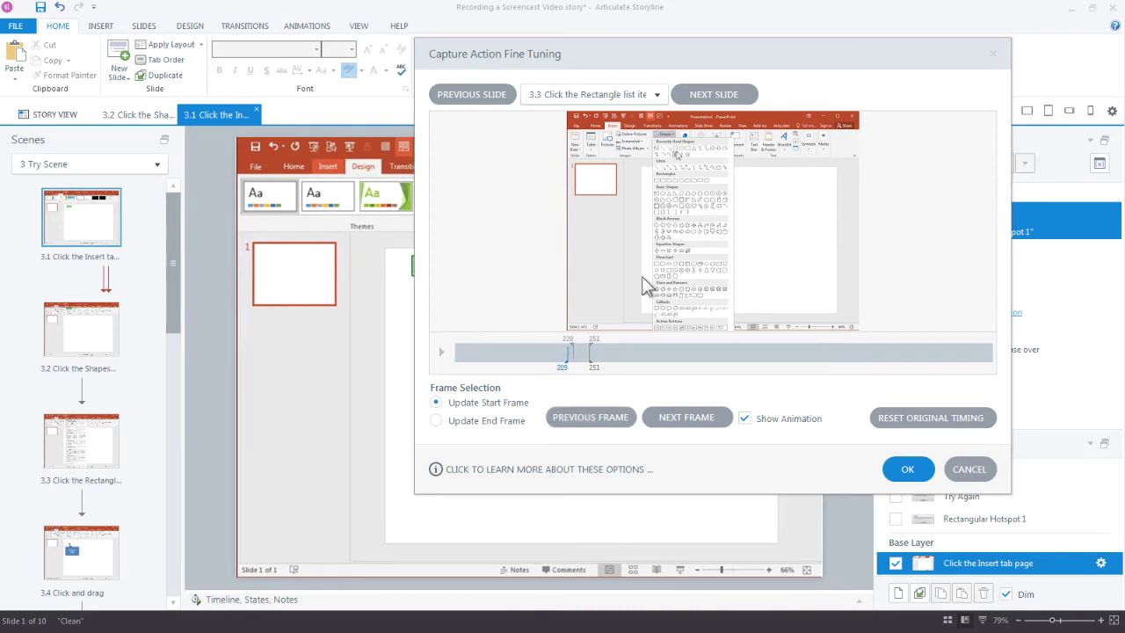
pyautogui.moveTo(570, 353); pyautogui.dragTo(561, 353)
# - Switch to slide 3.10, Click the Preview page, and extend its end frame to 984
pyautogui.click(635, 96)
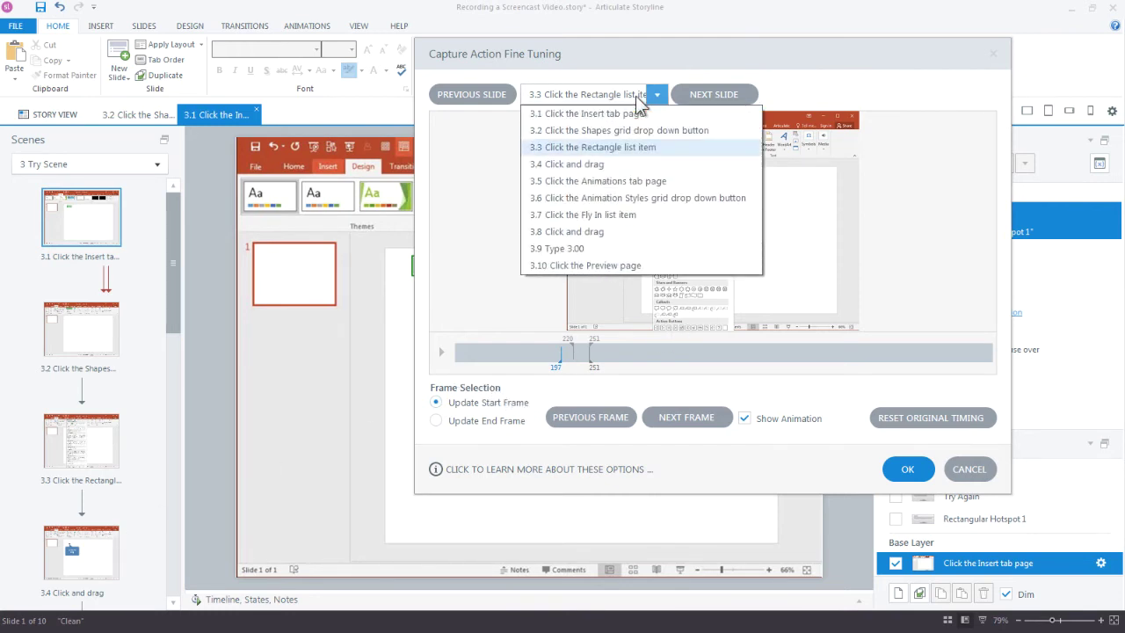
pyautogui.click(597, 263)
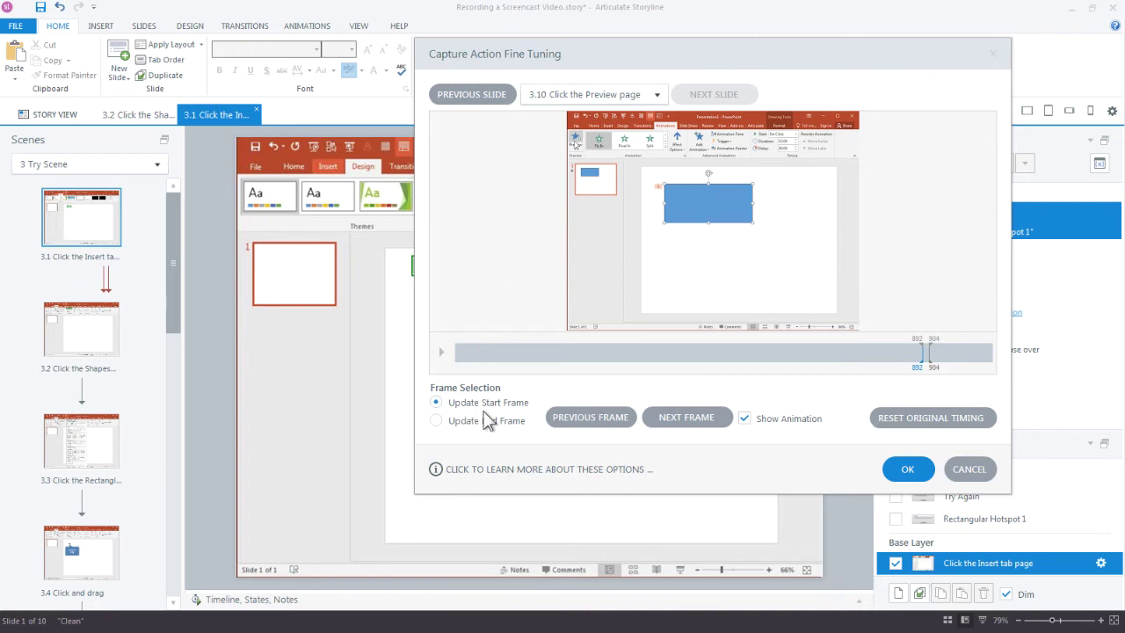
pyautogui.click(436, 421)
pyautogui.click(436, 420)
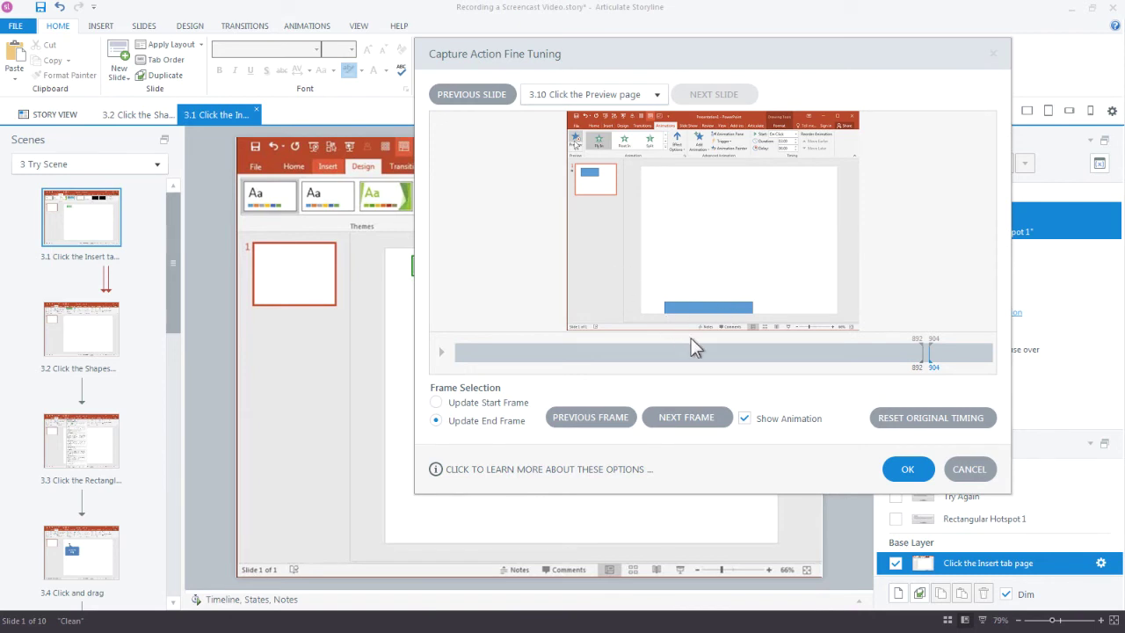
pyautogui.moveTo(927, 351); pyautogui.dragTo(949, 353)
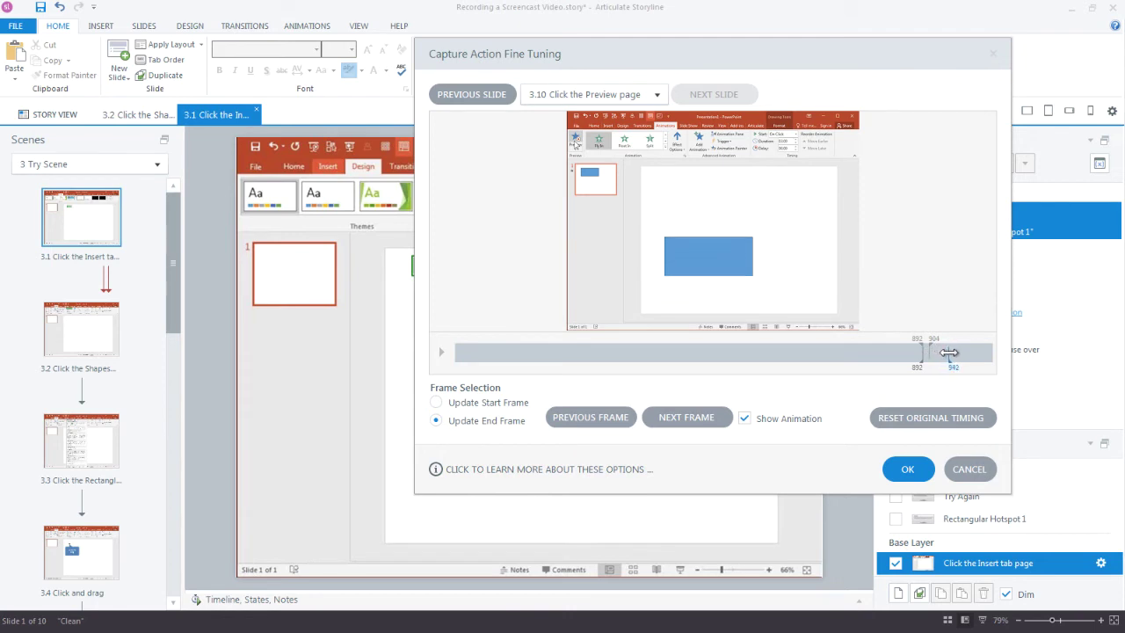
pyautogui.moveTo(949, 352); pyautogui.dragTo(971, 367)
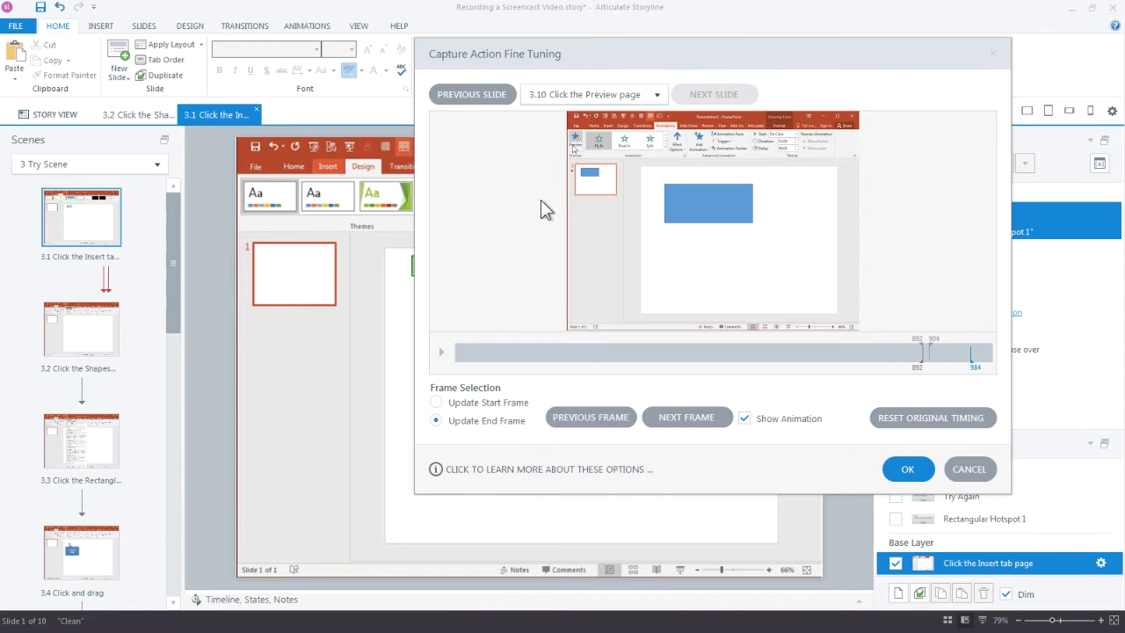
# - Reset slide 3.10 to its original timing, extend its end frame to 993, and apply the fine tuning
pyautogui.click(917, 420)
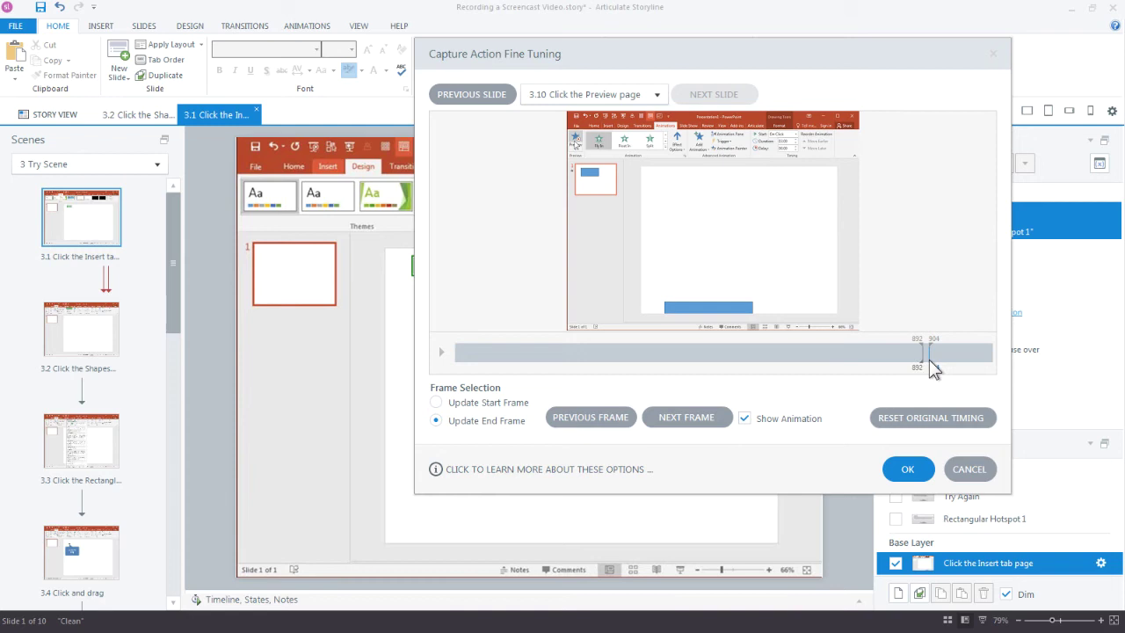
pyautogui.moveTo(924, 351); pyautogui.dragTo(976, 351)
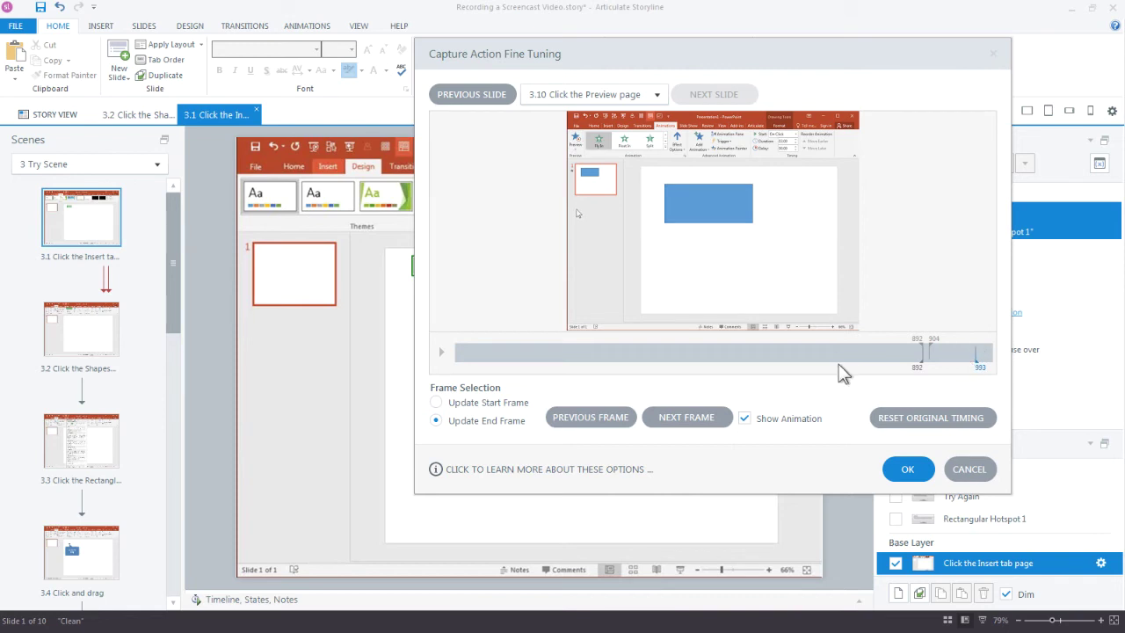
pyautogui.click(906, 471)
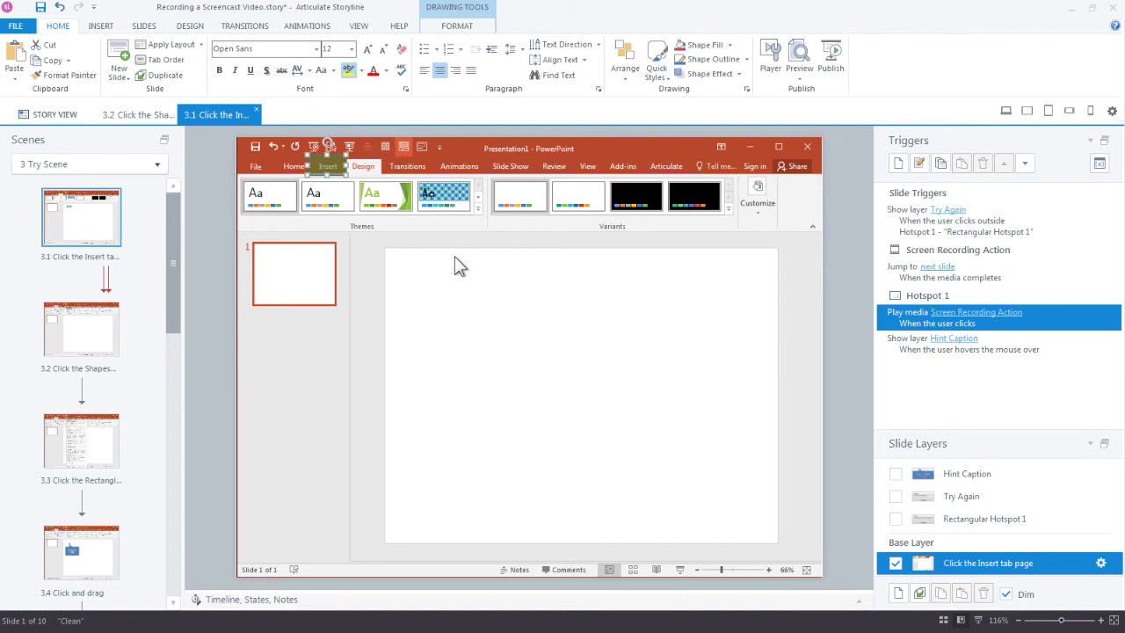
# - Preview the current scene, perform the Insert, Shapes and Rectangle actions, jump to Click the Preview page, and close the preview
pyautogui.click(798, 77)
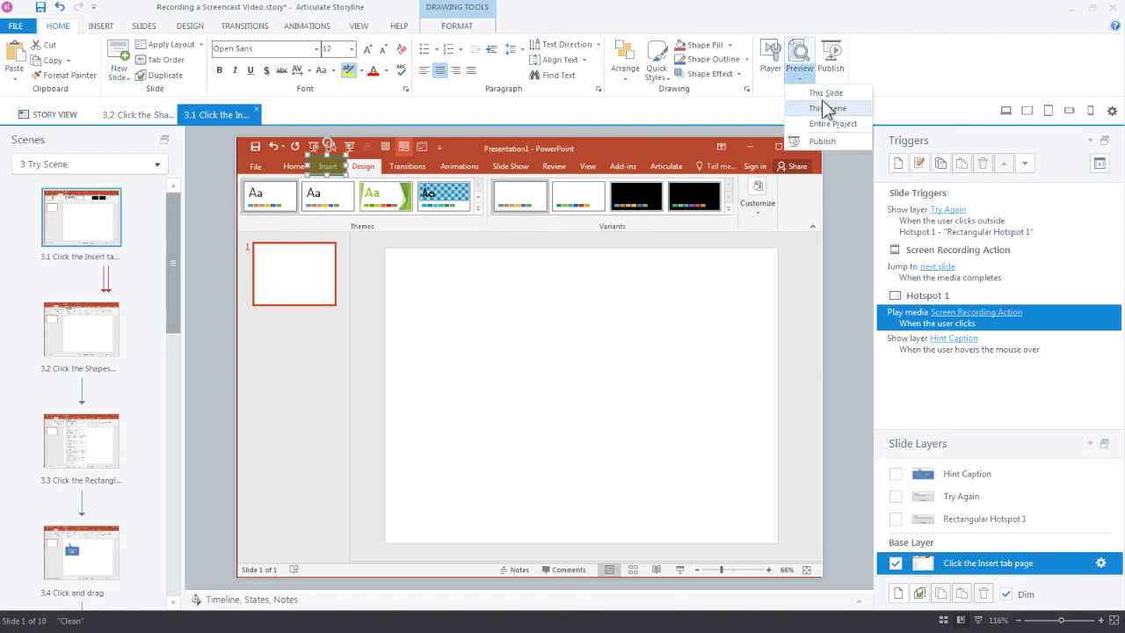
pyautogui.click(824, 107)
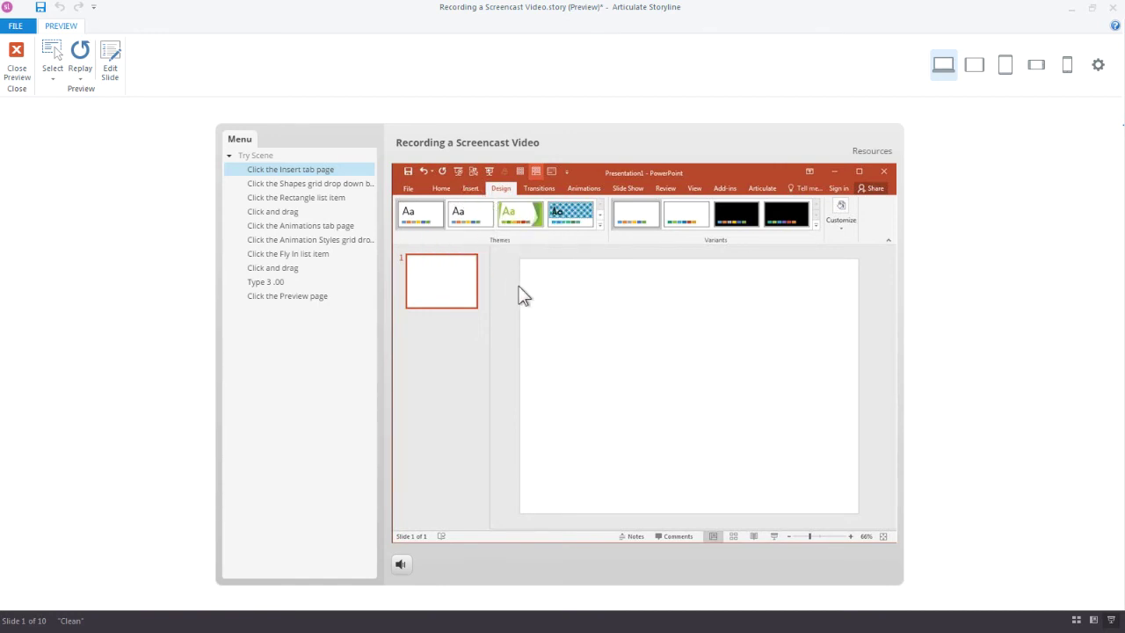
pyautogui.click(472, 189)
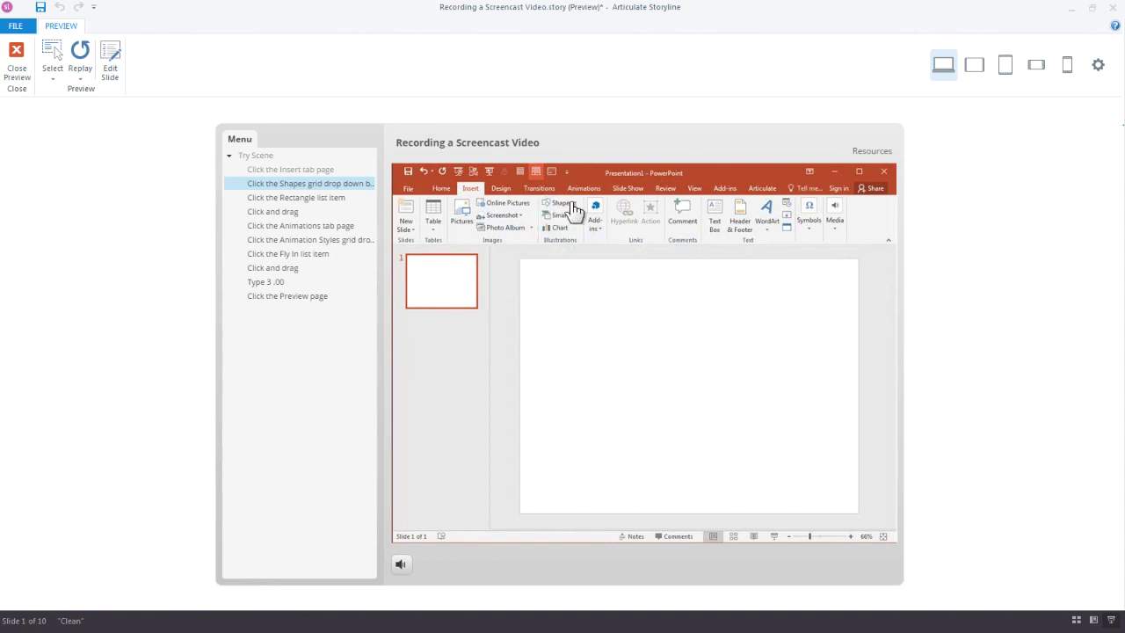
pyautogui.click(573, 209)
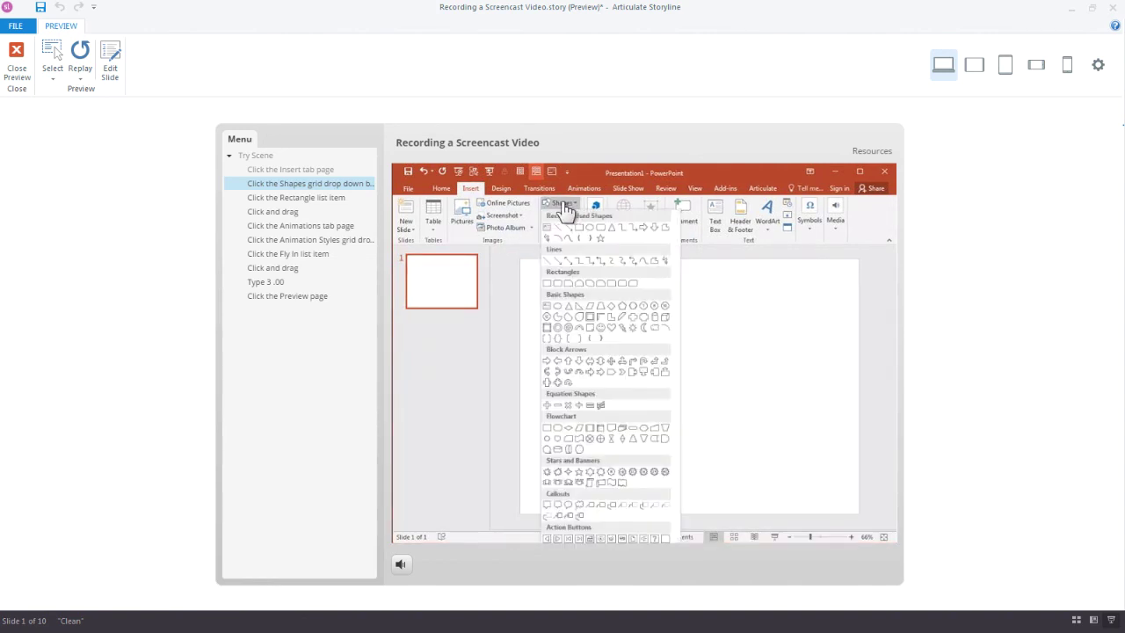
pyautogui.click(581, 229)
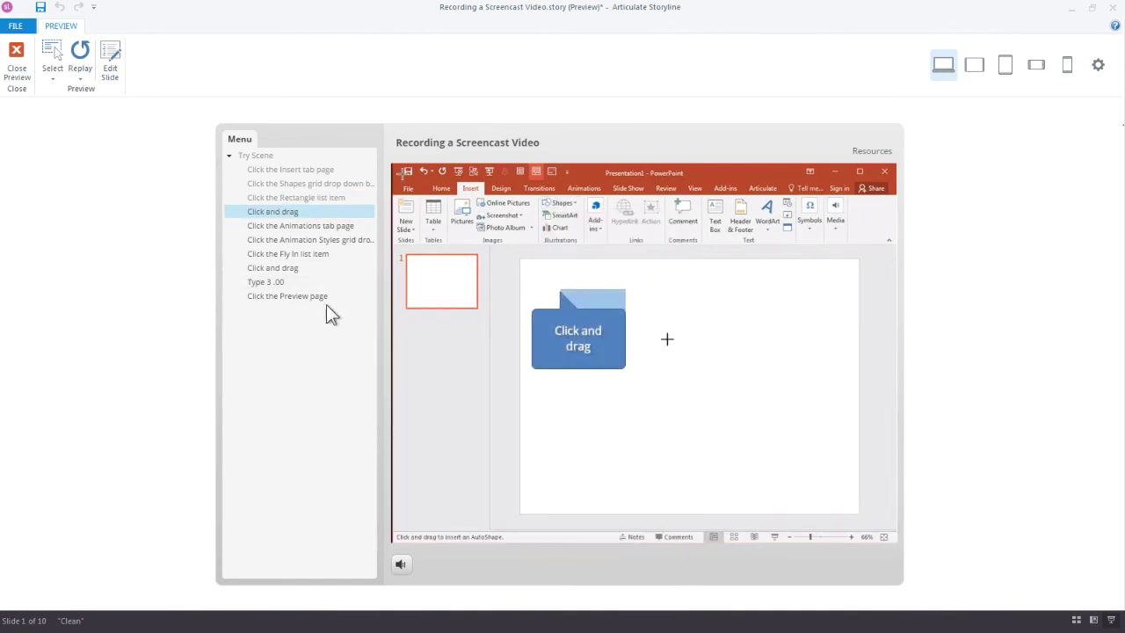
pyautogui.click(293, 298)
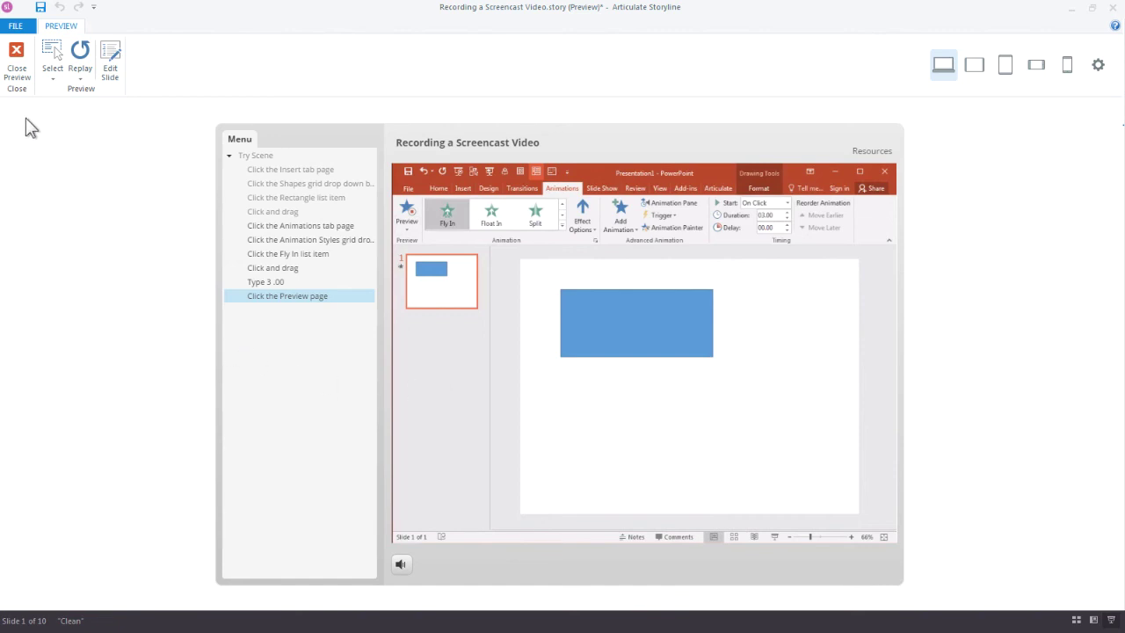
pyautogui.click(17, 62)
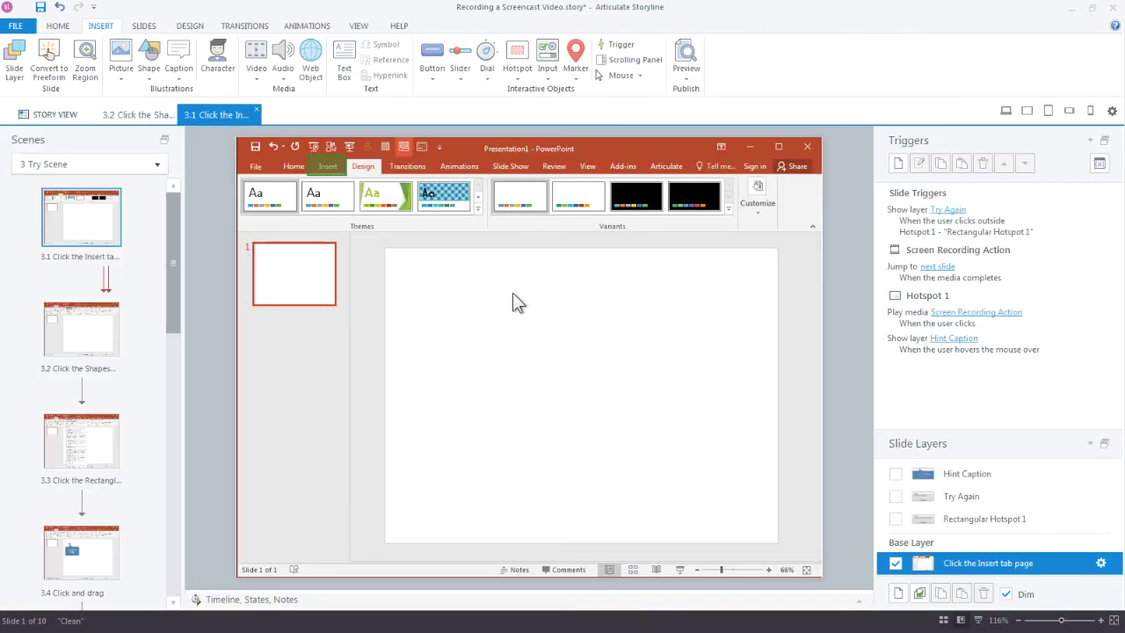
# - Open Action Fine Tuning for slide 3.1, try end frames 875 and 703, and view the options for exporting video or saving a frame
pyautogui.rightClick(496, 262)
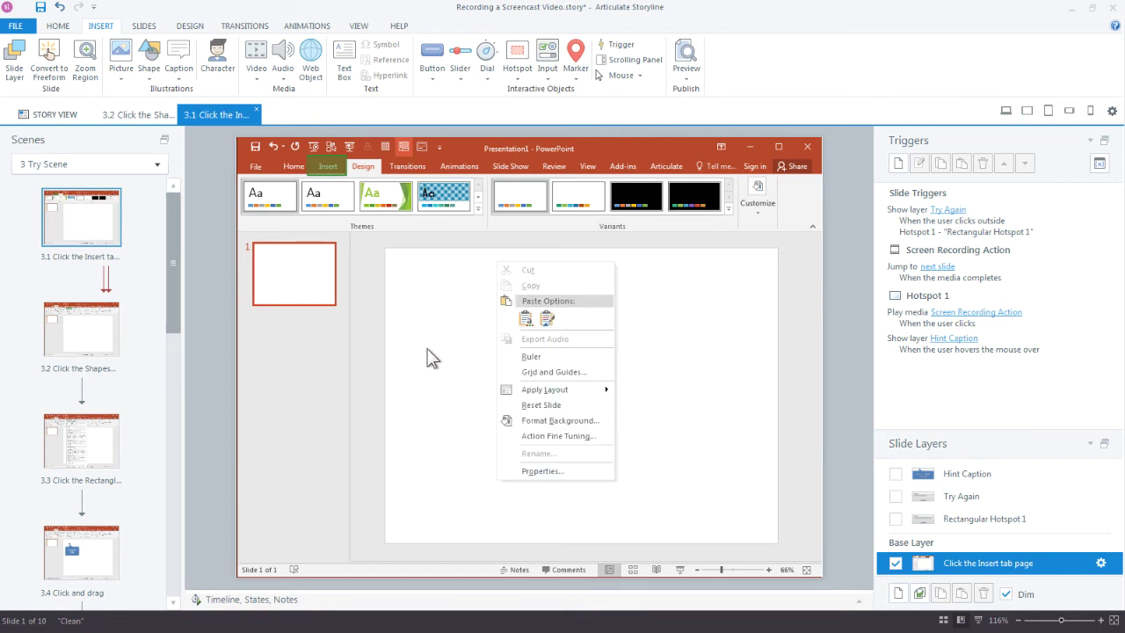
pyautogui.click(567, 436)
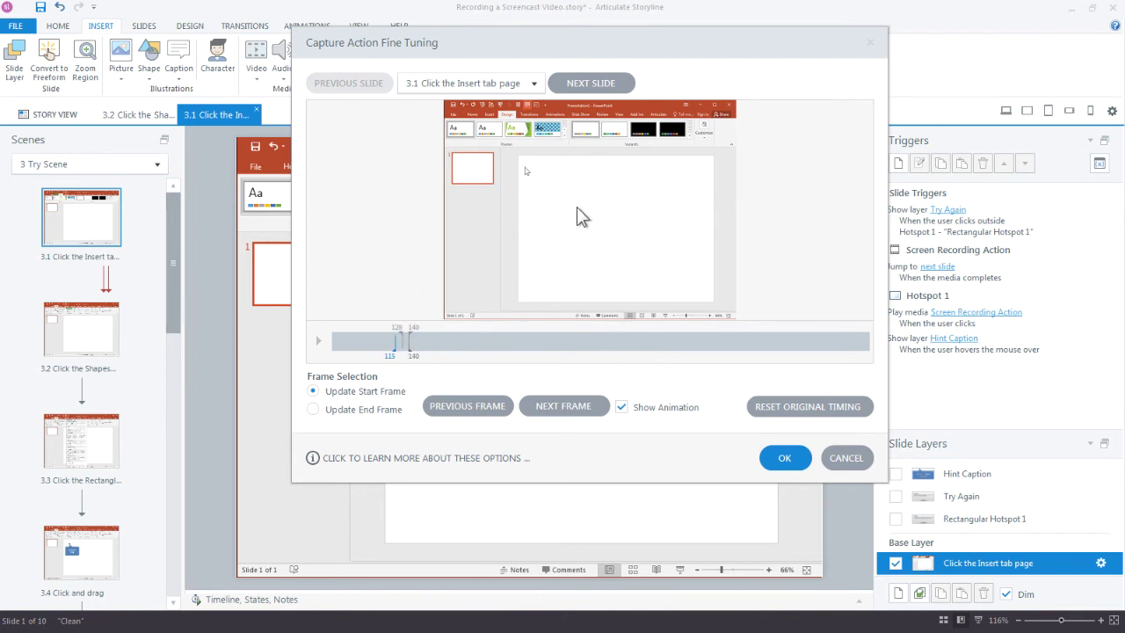
pyautogui.rightClick(594, 166)
pyautogui.moveTo(415, 347)
pyautogui.mouseDown()
pyautogui.moveTo(667, 321)
pyautogui.moveTo(799, 338)
pyautogui.moveTo(602, 326)
pyautogui.moveTo(792, 329)
pyautogui.mouseUp()
pyautogui.rightClick(651, 253)
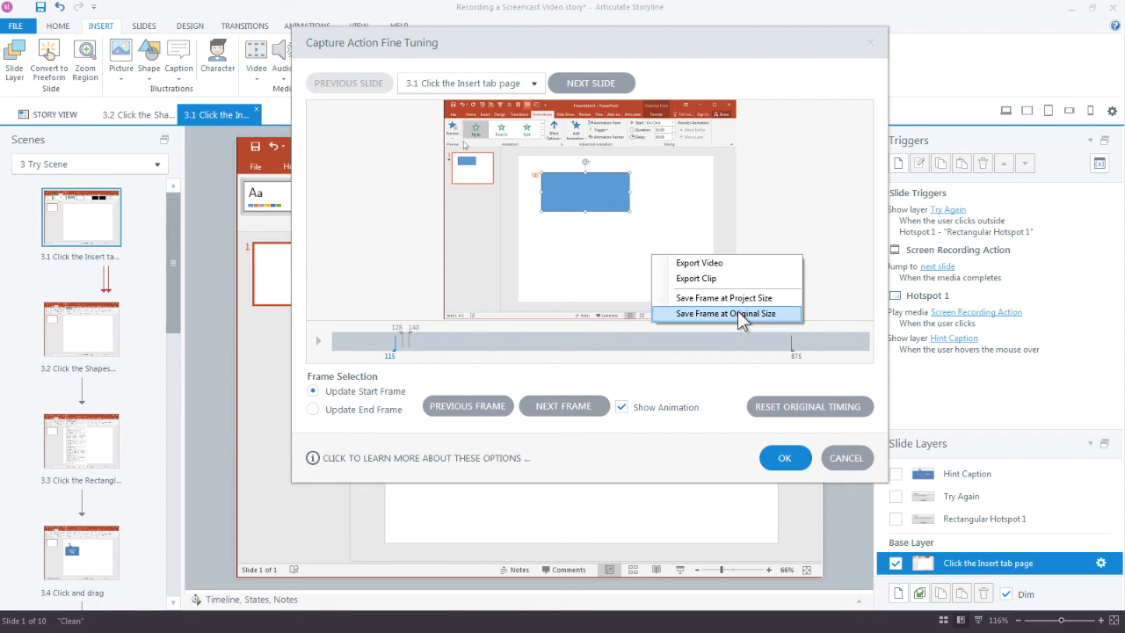
pyautogui.click(794, 358)
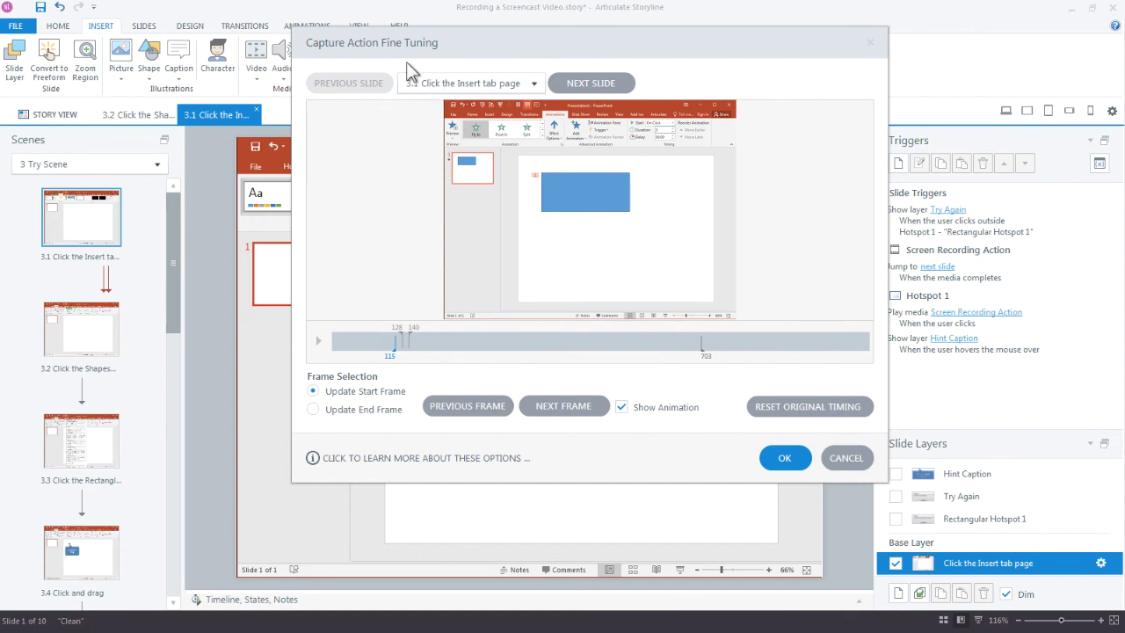
# - Reposition the Capture Action Fine Tuning dialog and close it without applying the frame changes
pyautogui.moveTo(385, 42); pyautogui.dragTo(622, 56)
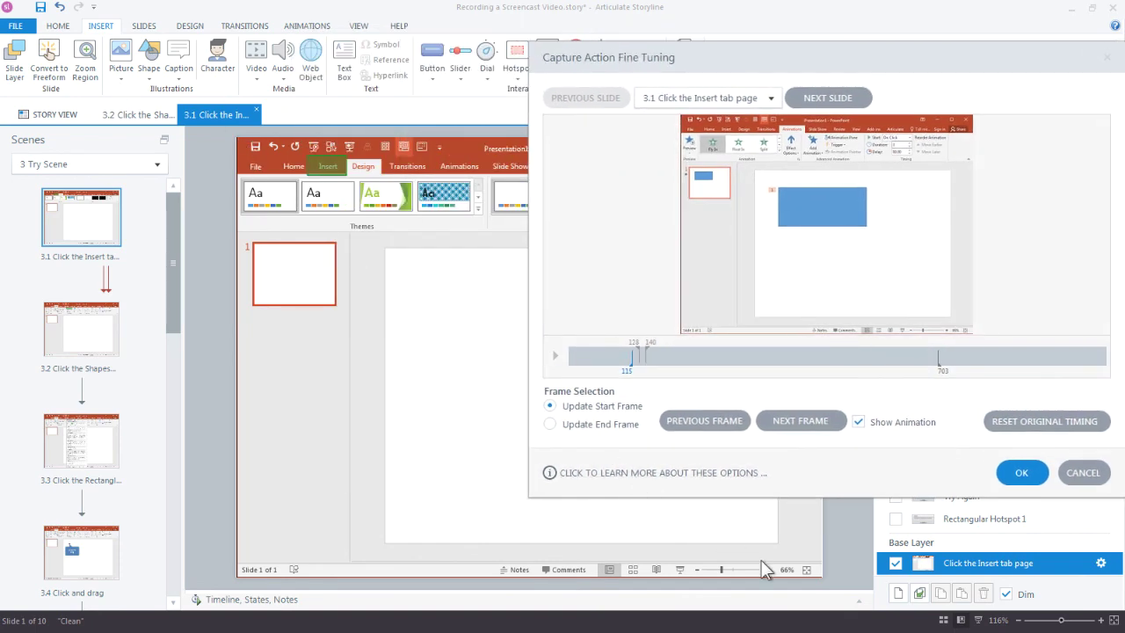
pyautogui.moveTo(686, 40); pyautogui.dragTo(425, 63)
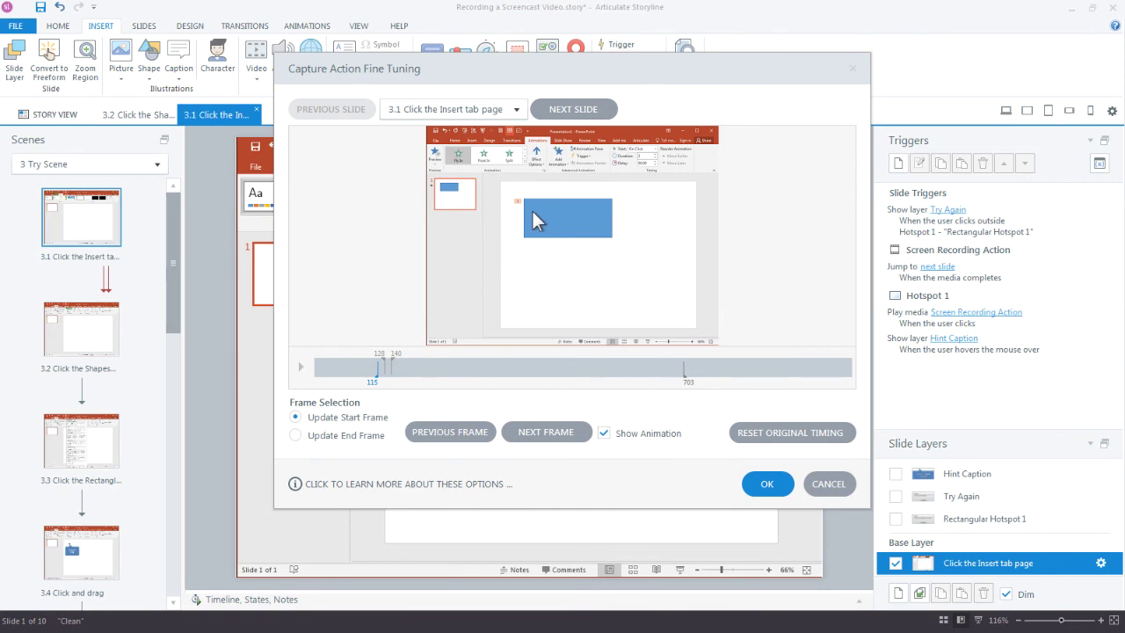
pyautogui.moveTo(482, 70); pyautogui.dragTo(465, 63)
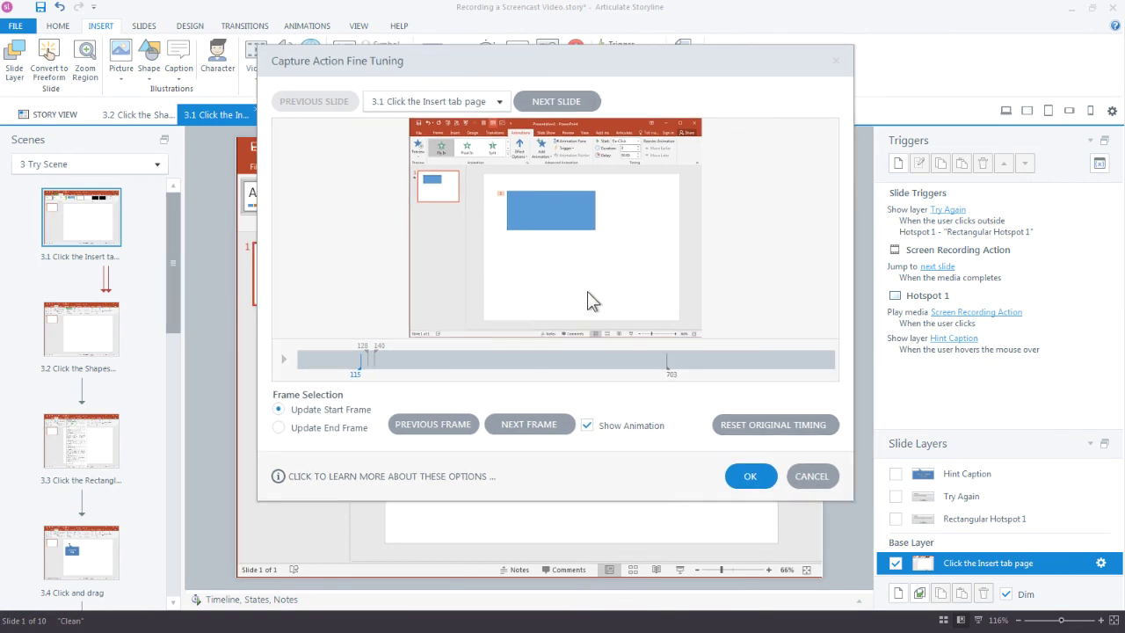
pyautogui.click(809, 477)
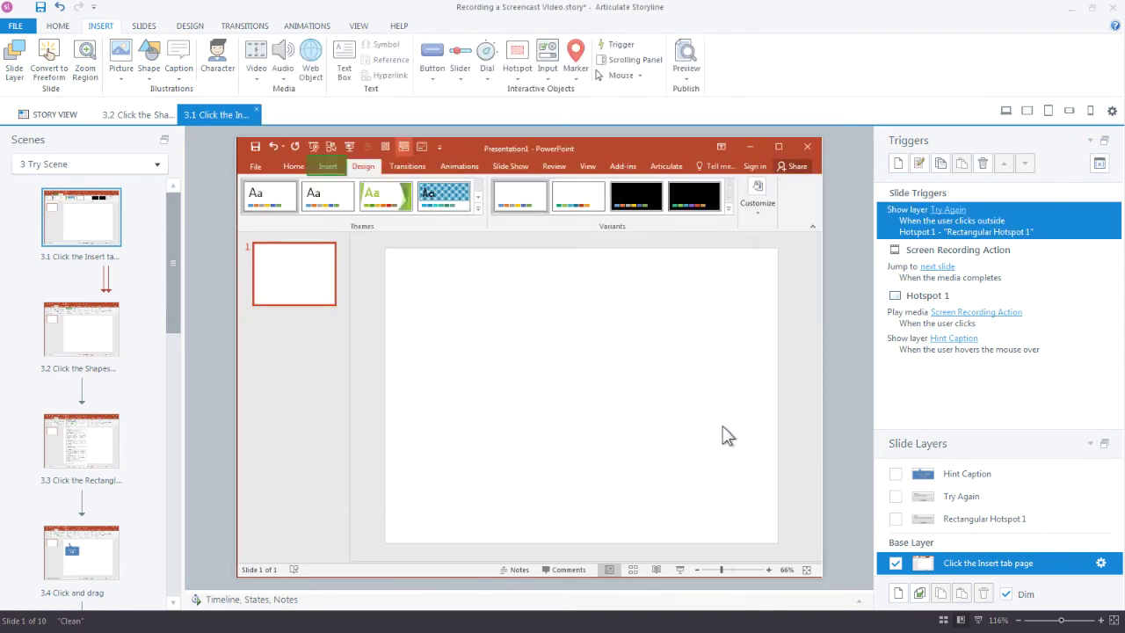